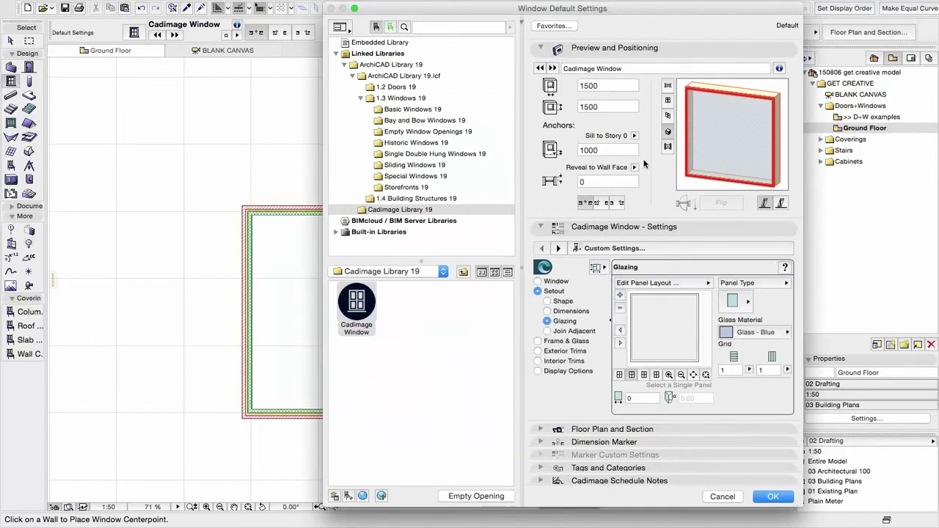
# Set the window defaults to 2700 wide and 2400 high, with a sill-to-story height of 0.
pyautogui.doubleClick(603, 84)
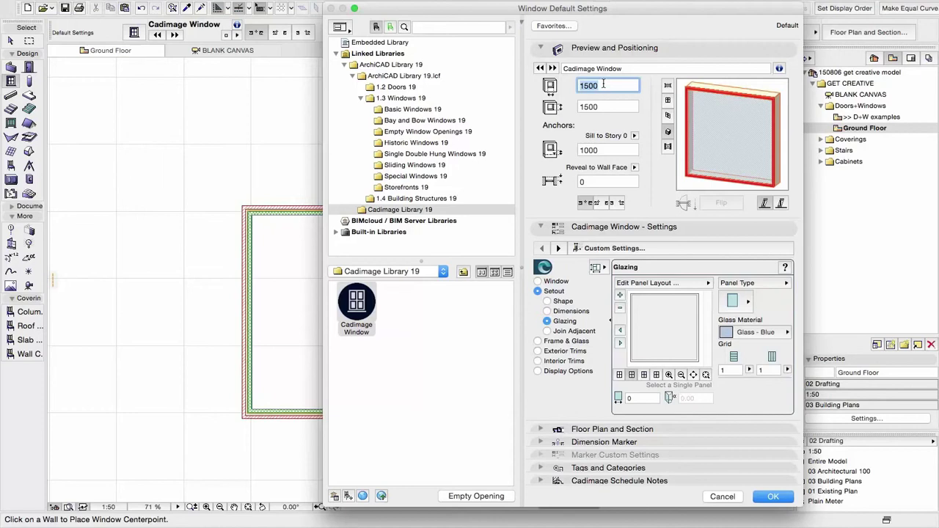
pyautogui.write('270')
pyautogui.doubleClick(608, 107)
pyautogui.write('24')
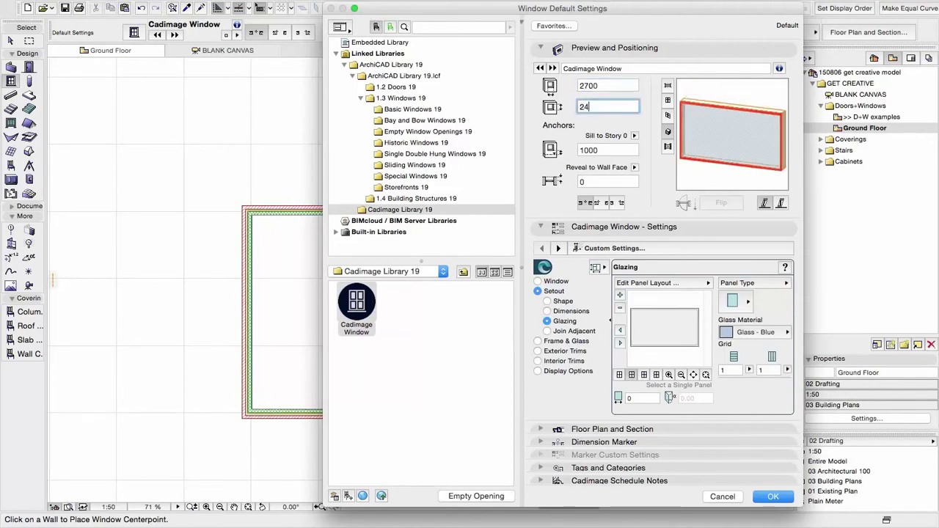
pyautogui.press('Tab')
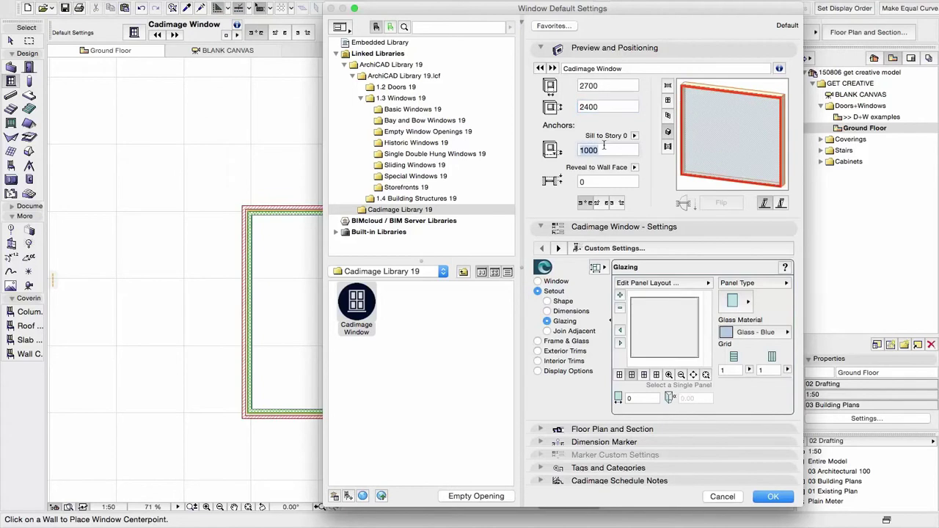
pyautogui.write('0')
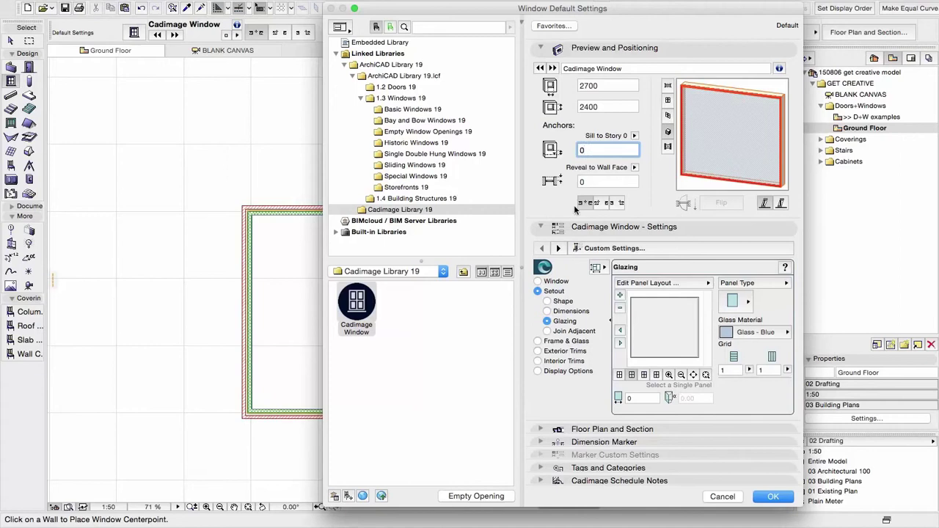
# Keep the window's head shape flat.
pyautogui.click(567, 303)
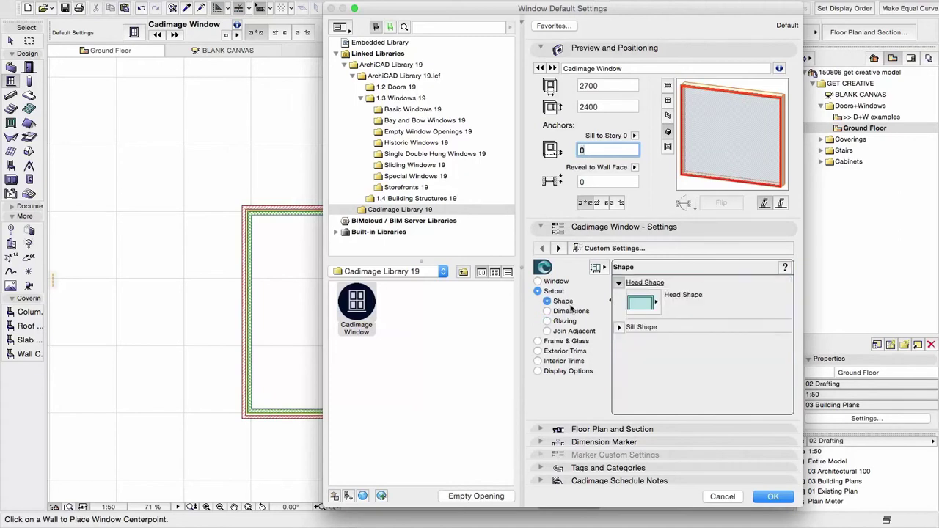
pyautogui.click(641, 310)
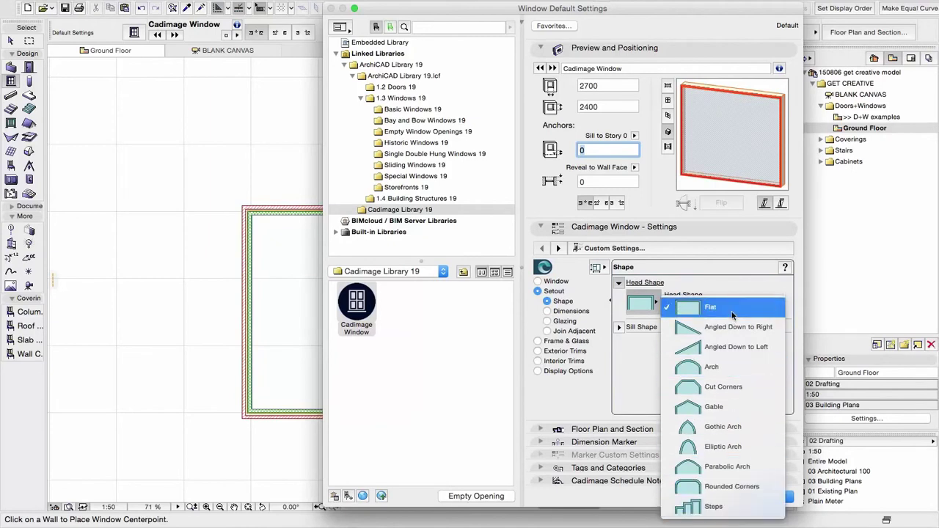
pyautogui.click(636, 332)
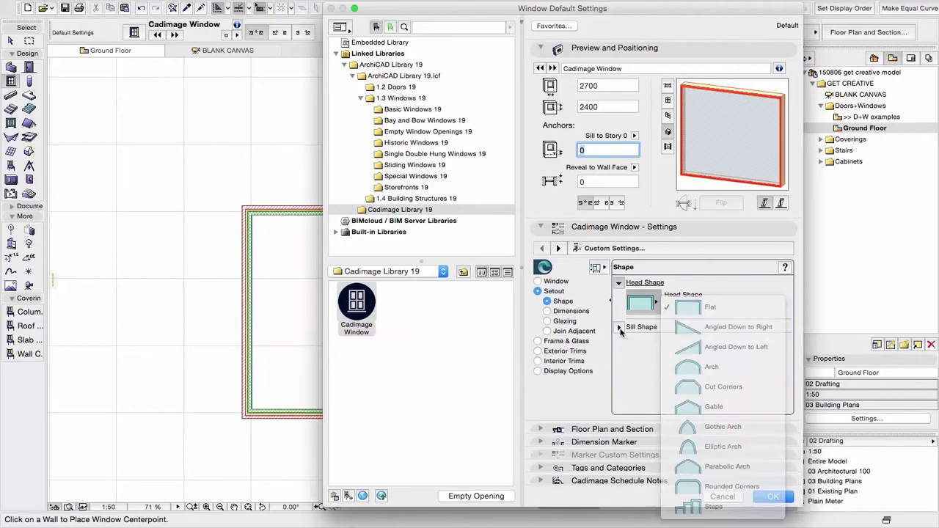
# Make the sill shape Steps with a 600 step value.
pyautogui.click(619, 327)
pyautogui.click(640, 314)
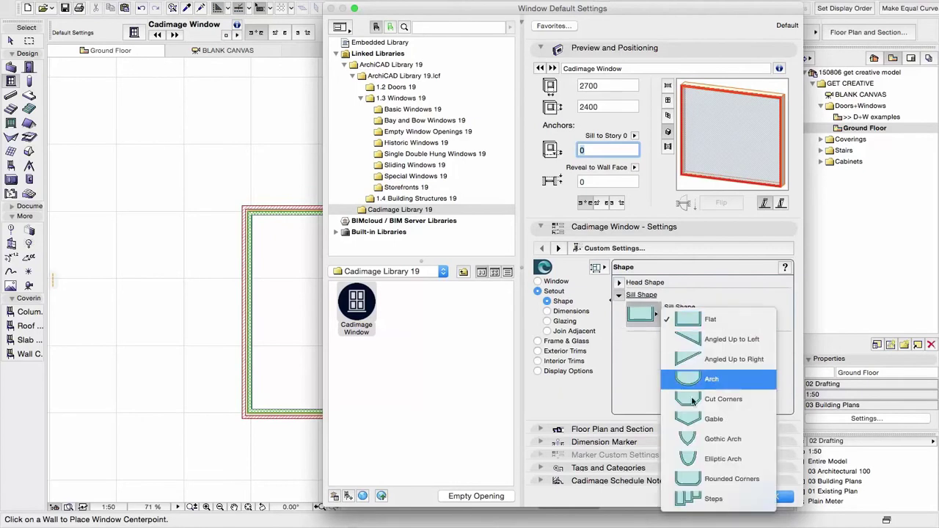
pyautogui.click(708, 498)
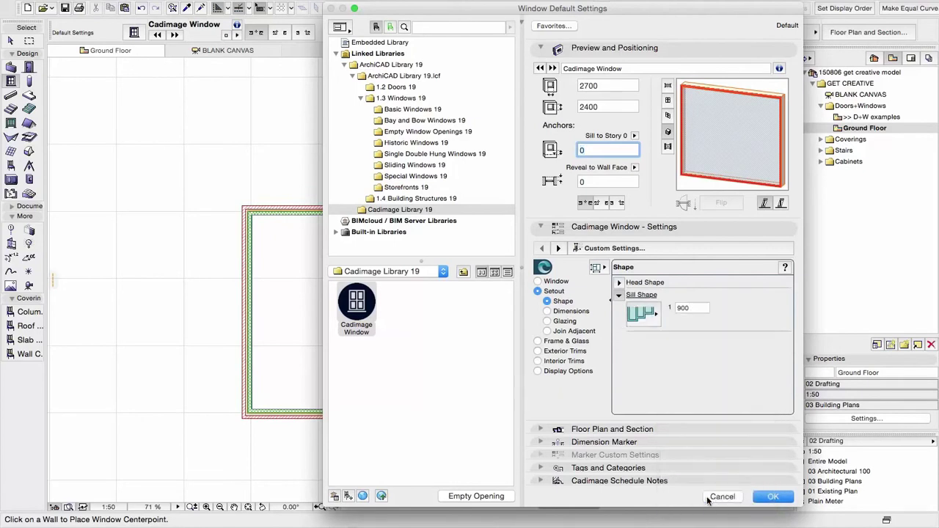
pyautogui.write('600')
pyautogui.press('Return')
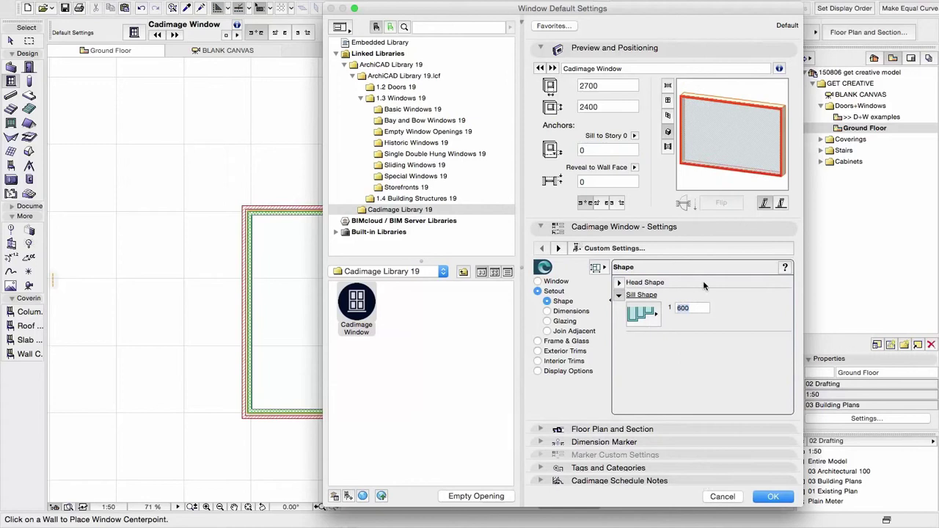
pyautogui.click(546, 311)
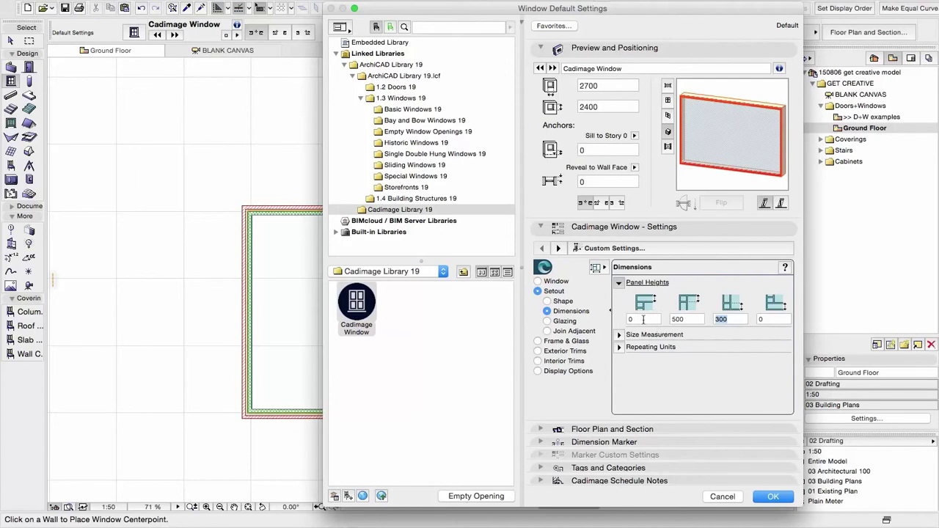
# Set the four panel heights to 0, 300, 450 and 0.
pyautogui.click(643, 319)
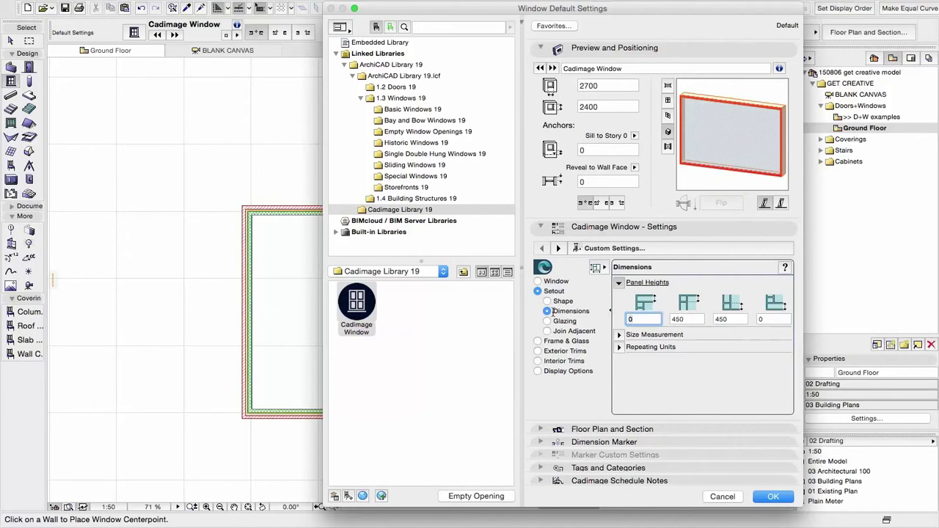
pyautogui.write('600')
pyautogui.press('Return')
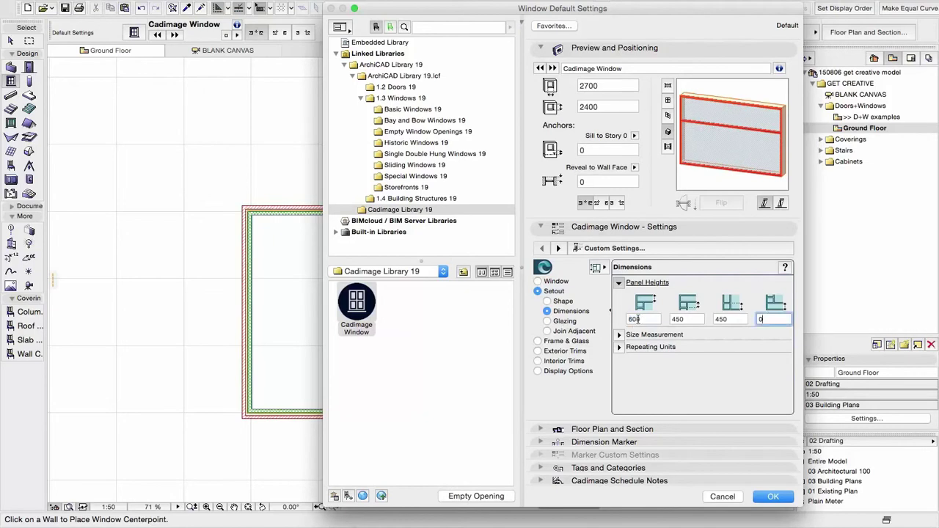
pyautogui.write('0')
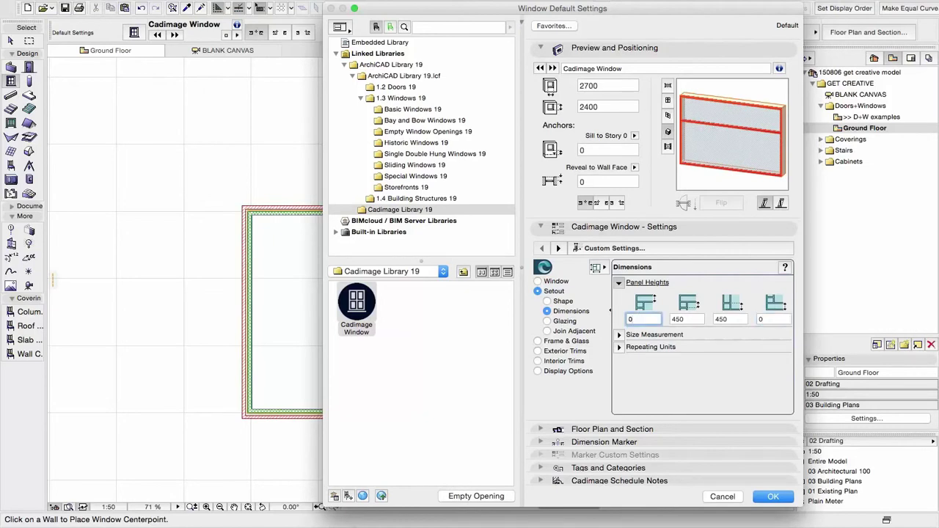
pyautogui.click(688, 319)
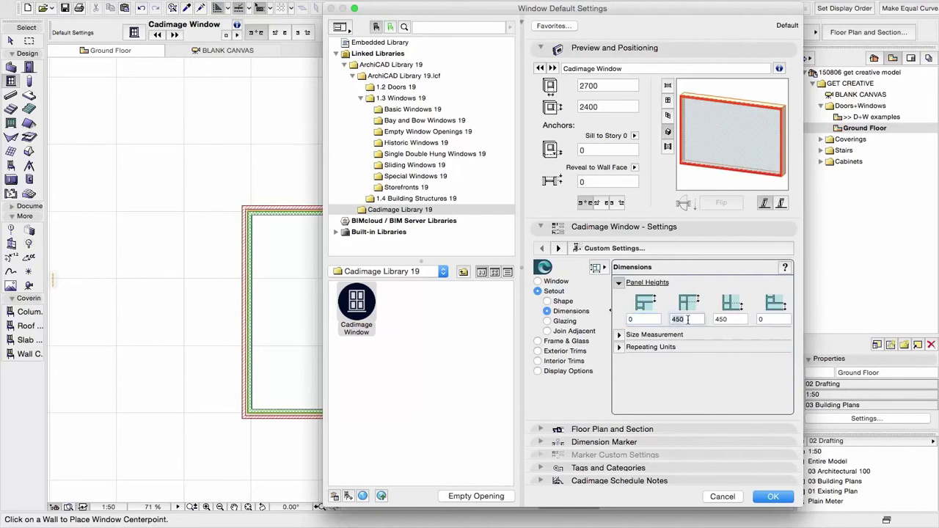
pyautogui.click(718, 319)
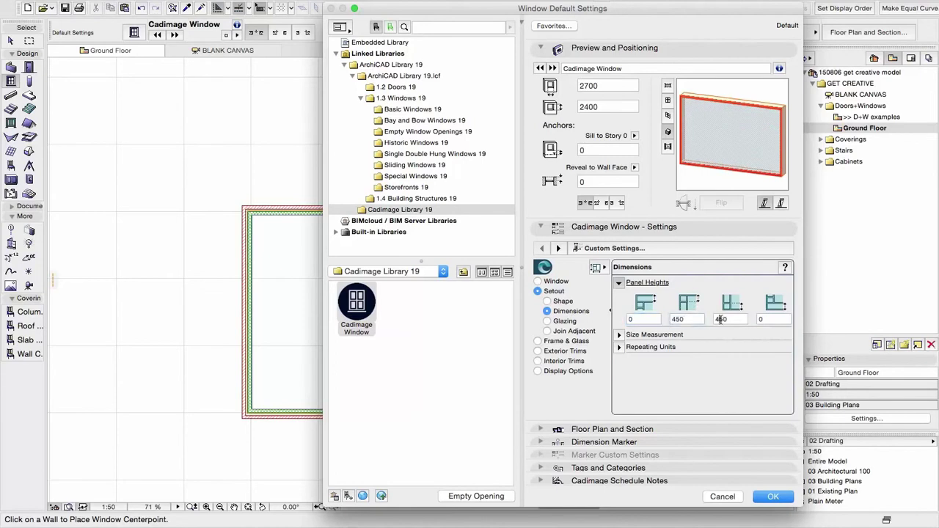
pyautogui.click(682, 319)
pyautogui.write('300')
pyautogui.click(731, 319)
pyautogui.click(548, 321)
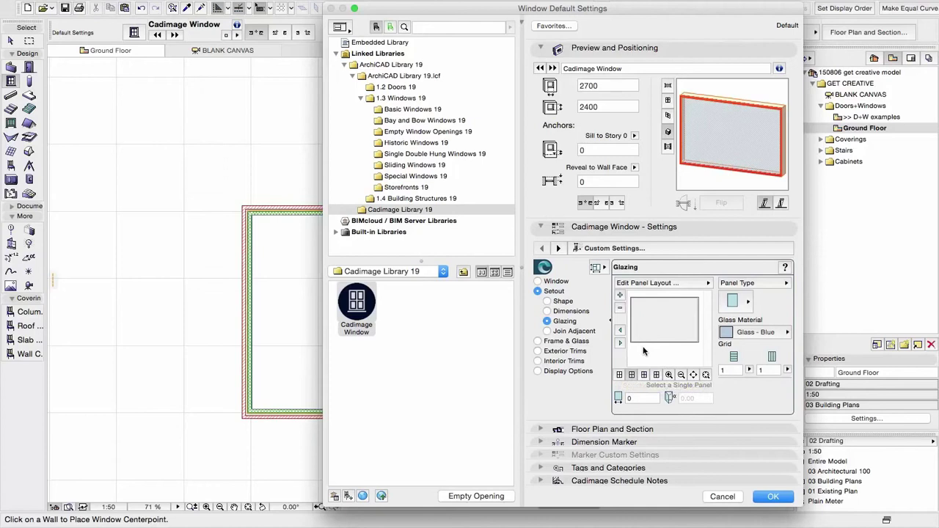
# Split the single glazing pane into three side-by-side panes with the + button.
pyautogui.click(674, 326)
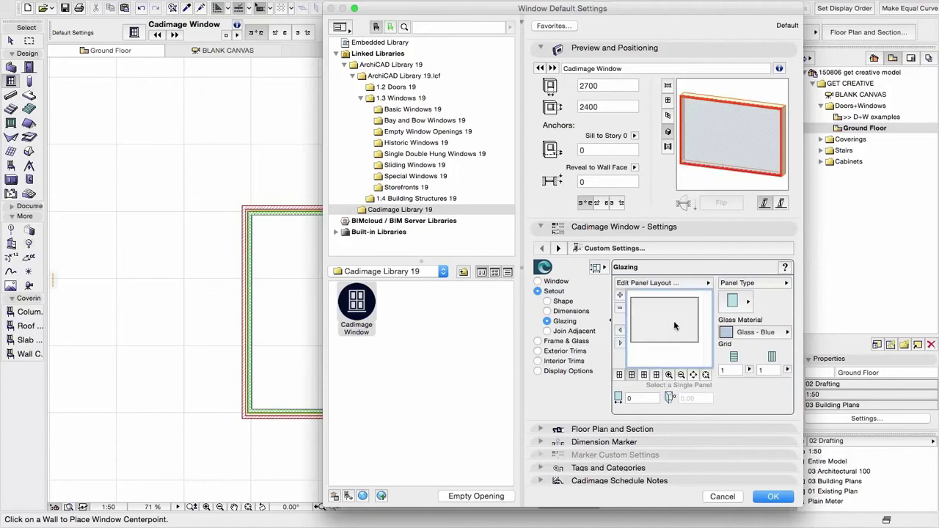
pyautogui.click(669, 323)
pyautogui.click(620, 295)
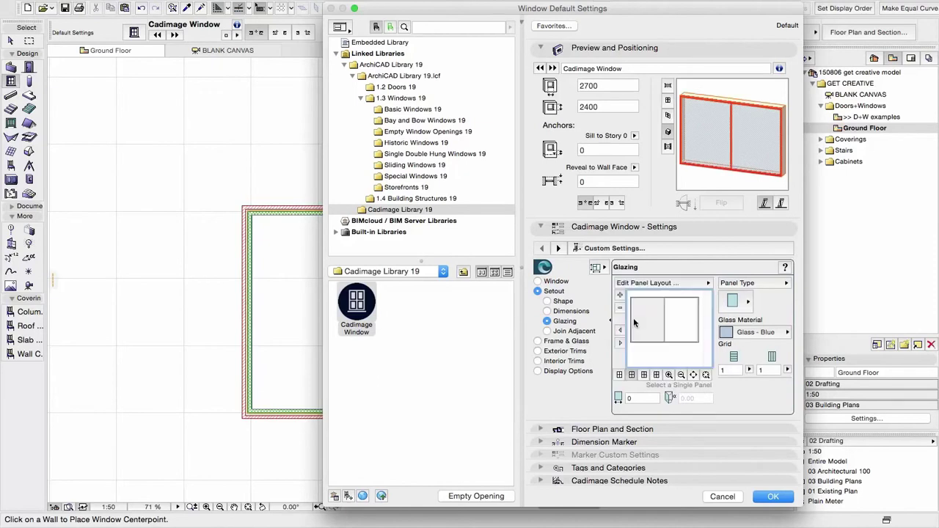
pyautogui.click(678, 319)
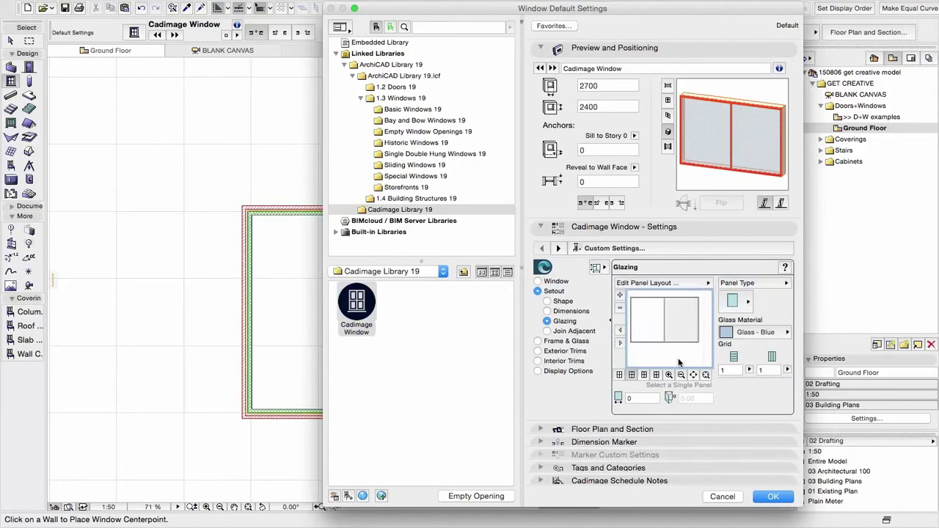
pyautogui.click(619, 298)
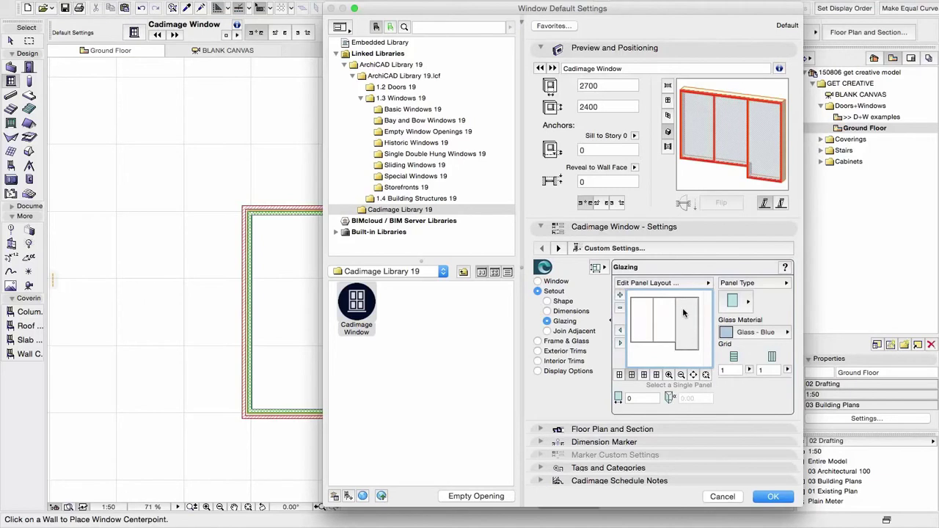
pyautogui.click(748, 302)
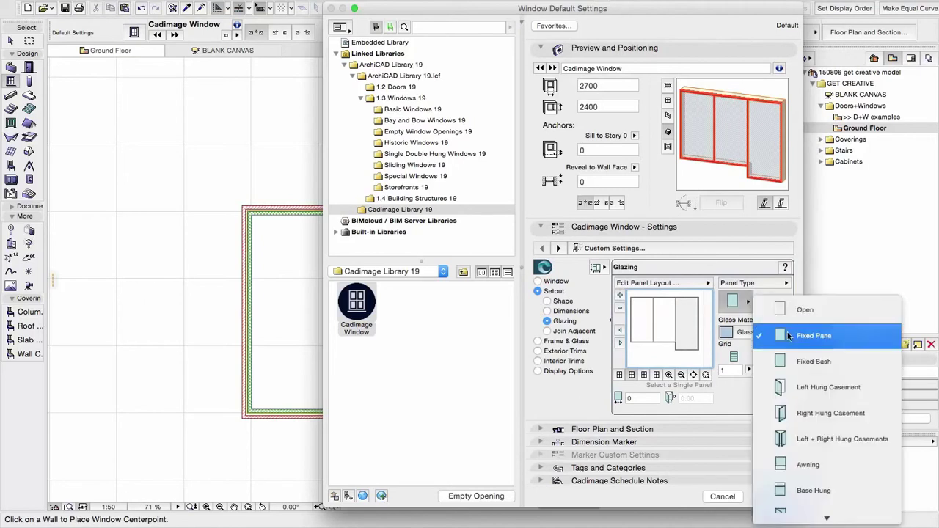
pyautogui.scroll(-8, 807, 367)
pyautogui.scroll(-8, 807, 371)
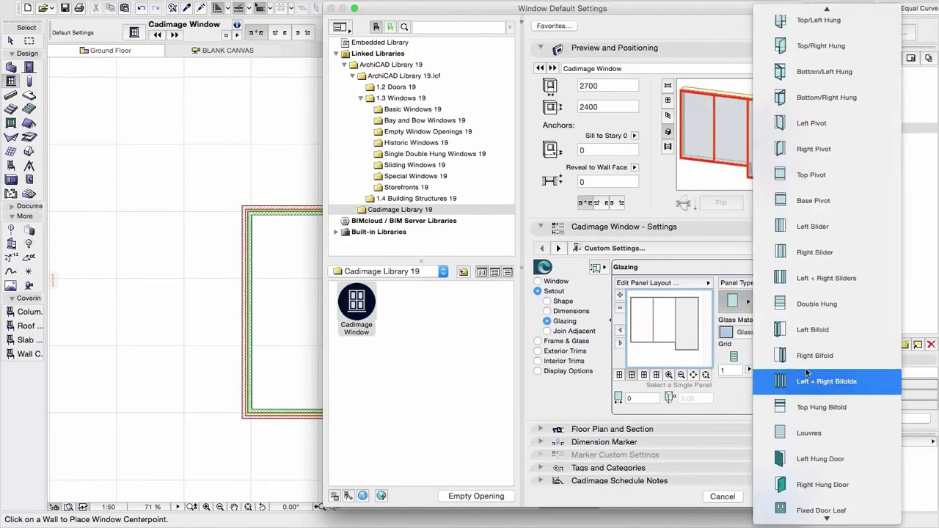
# Make the right pane a right-hung door and add a Fixed Pane panel above it.
pyautogui.click(828, 458)
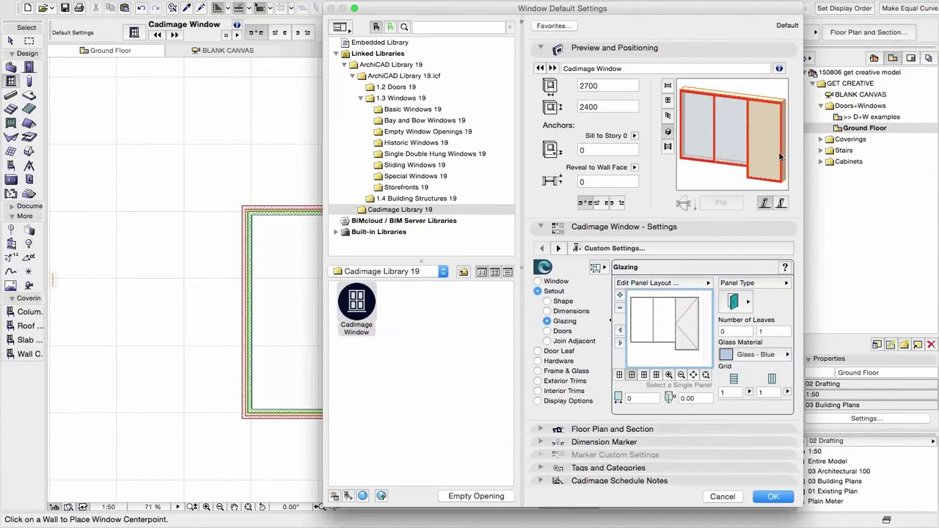
pyautogui.click(663, 285)
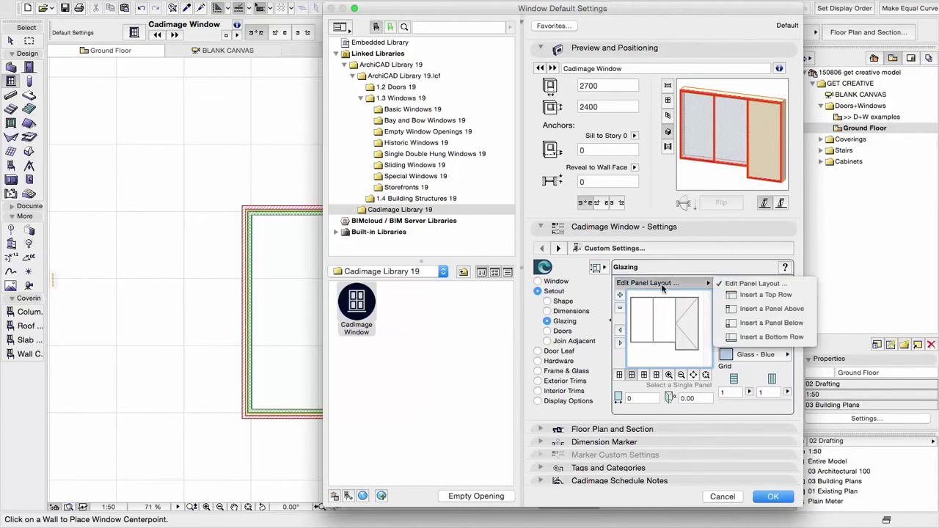
pyautogui.click(772, 308)
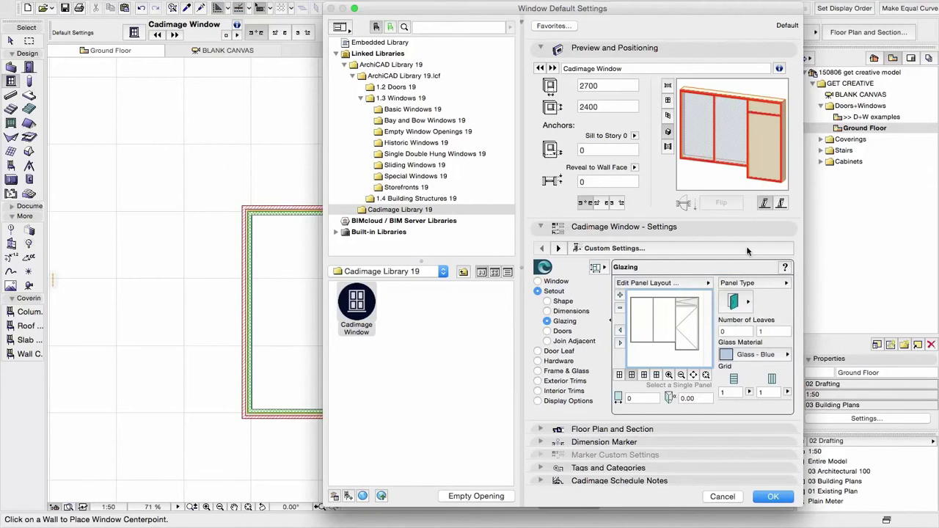
pyautogui.click(750, 305)
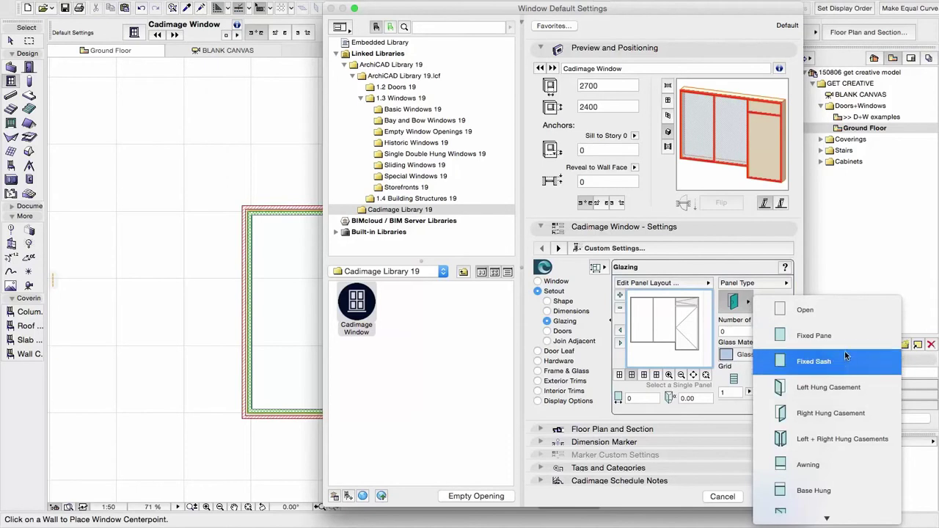
pyautogui.click(827, 336)
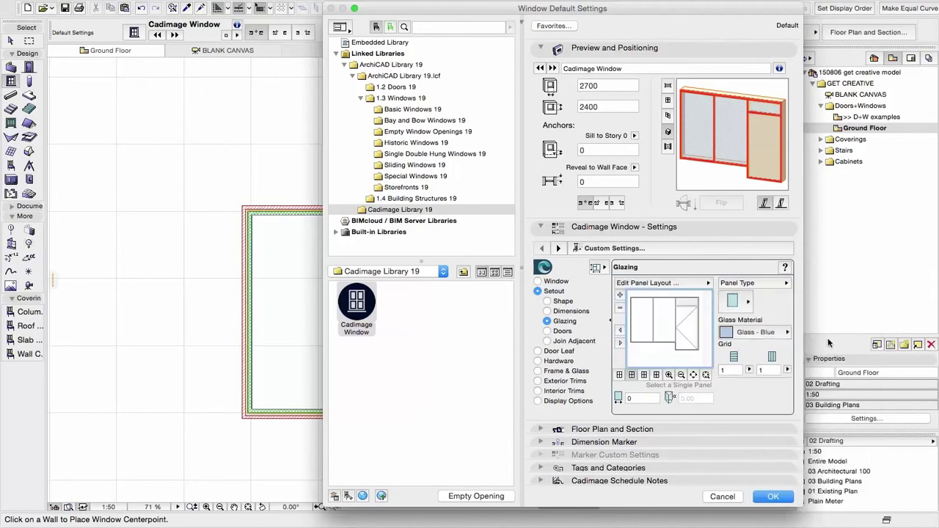
# Set one panel to Left + Right Hung Casements and another to Bottom/Left Hung.
pyautogui.click(749, 302)
pyautogui.scroll(-5, 811, 458)
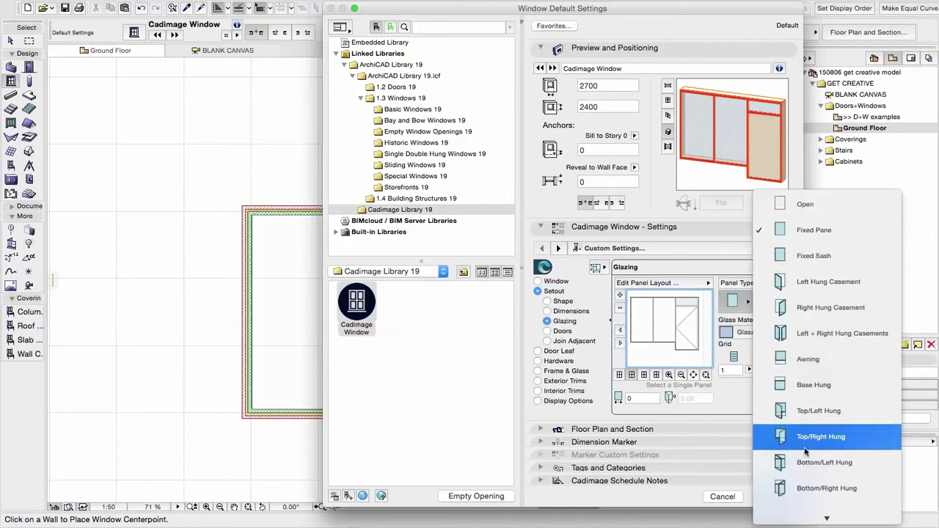
pyautogui.click(662, 321)
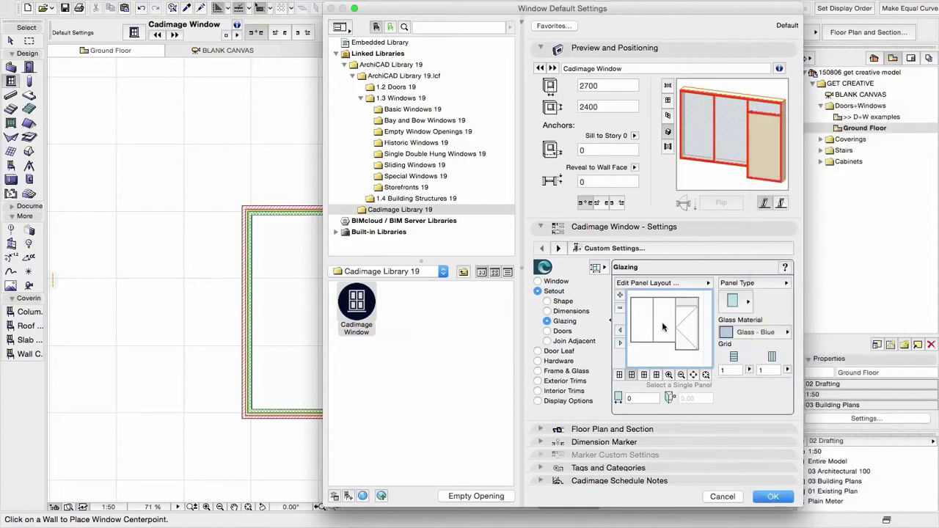
pyautogui.click(748, 302)
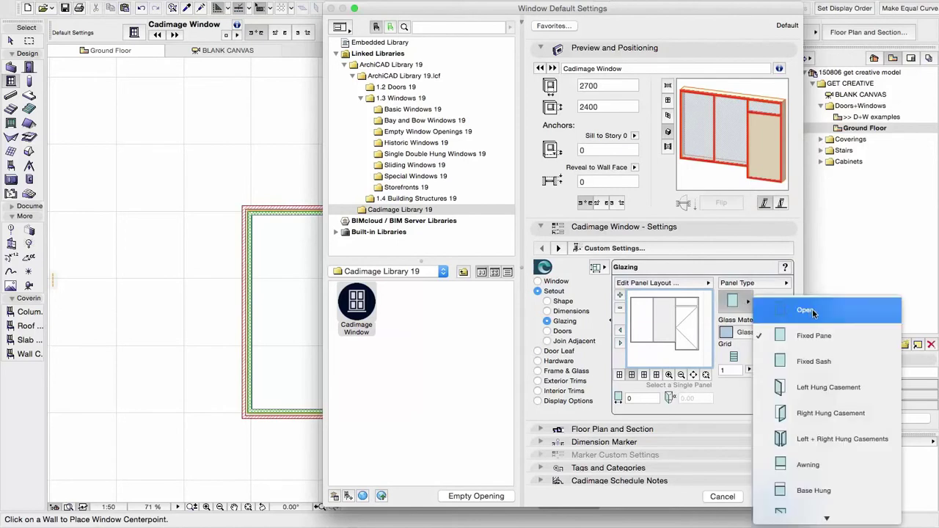
pyautogui.scroll(-4, 829, 455)
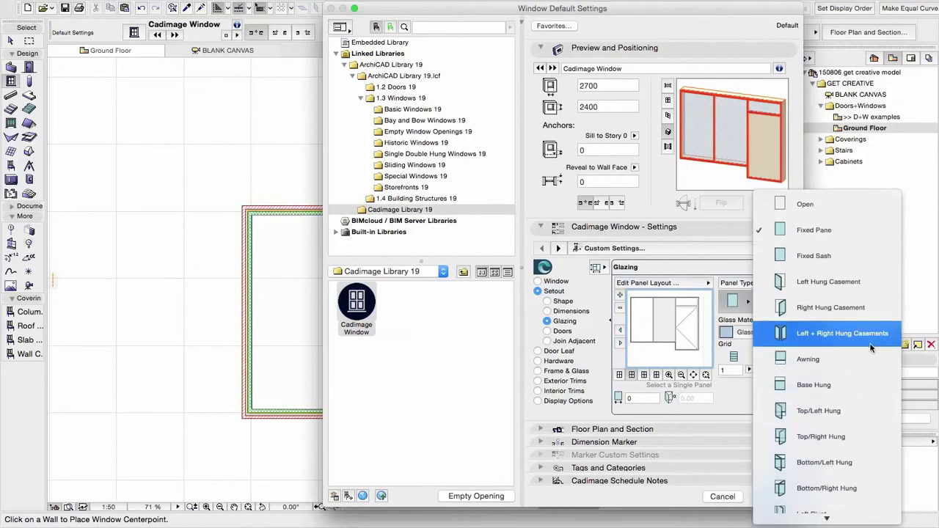
pyautogui.click(831, 386)
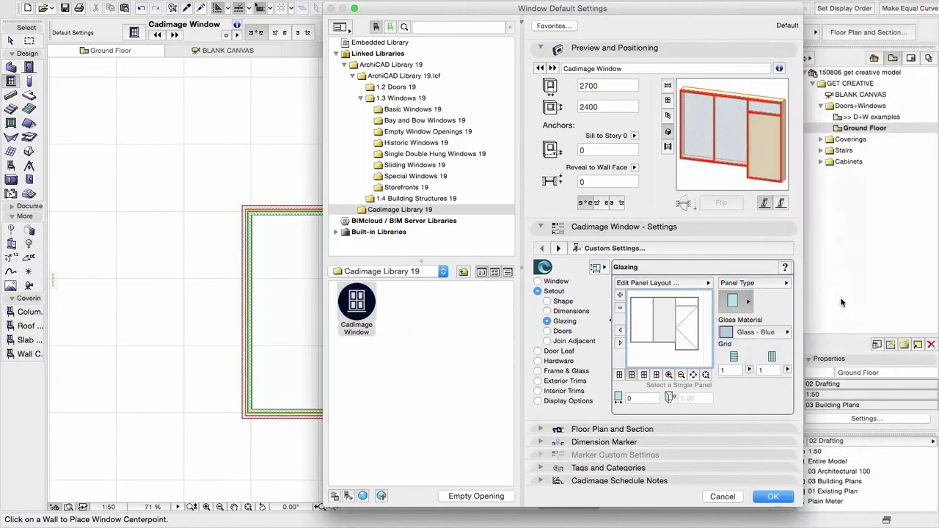
pyautogui.click(635, 330)
pyautogui.click(752, 302)
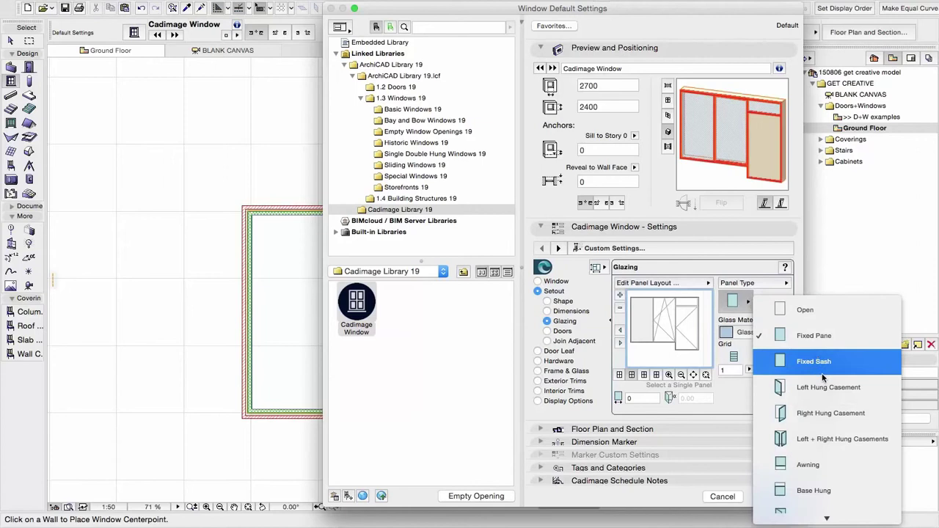
pyautogui.scroll(-3, 822, 384)
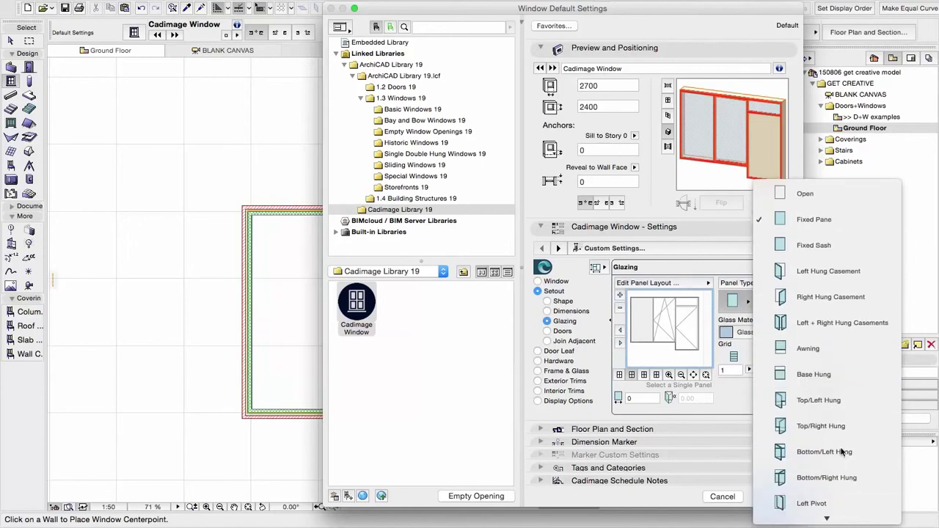
pyautogui.click(825, 451)
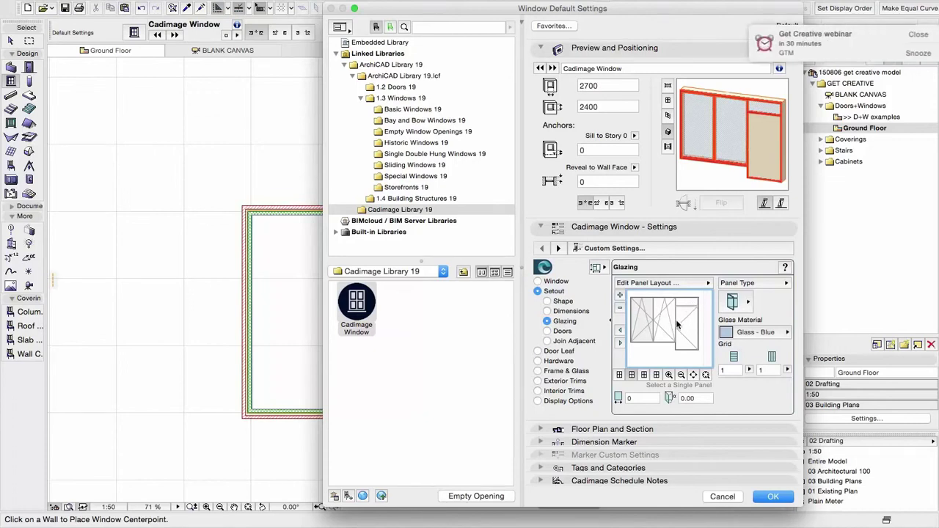
# Keep the door type as Single Swing and view the Join Adjacent settings.
pyautogui.click(684, 329)
pyautogui.click(563, 342)
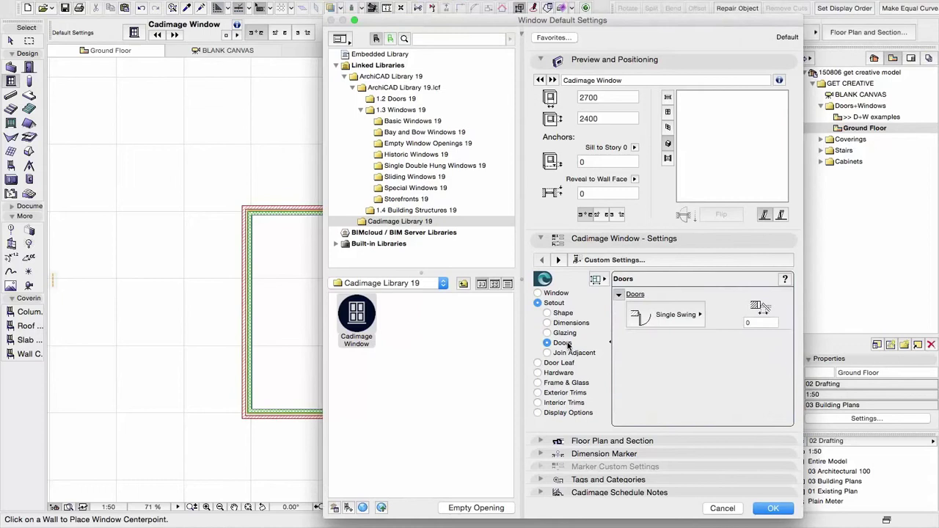
pyautogui.click(676, 320)
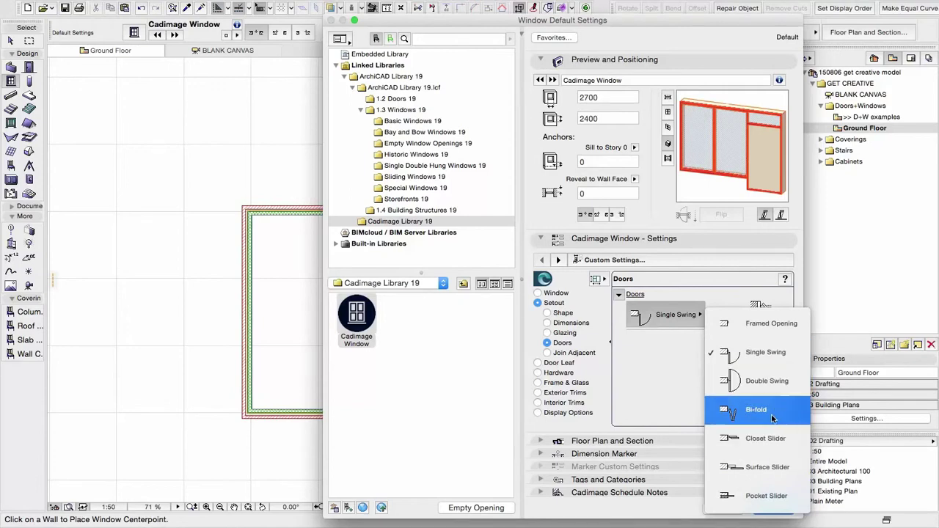
pyautogui.click(670, 357)
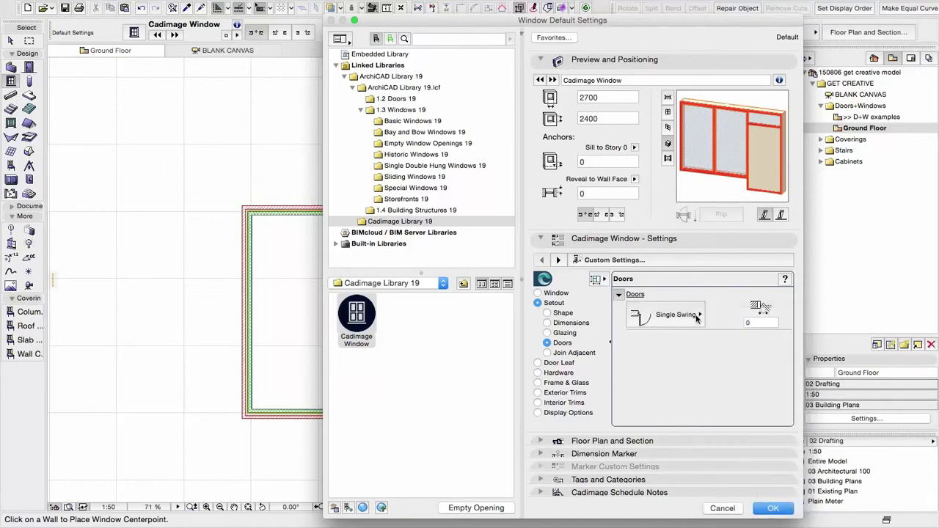
pyautogui.click(587, 353)
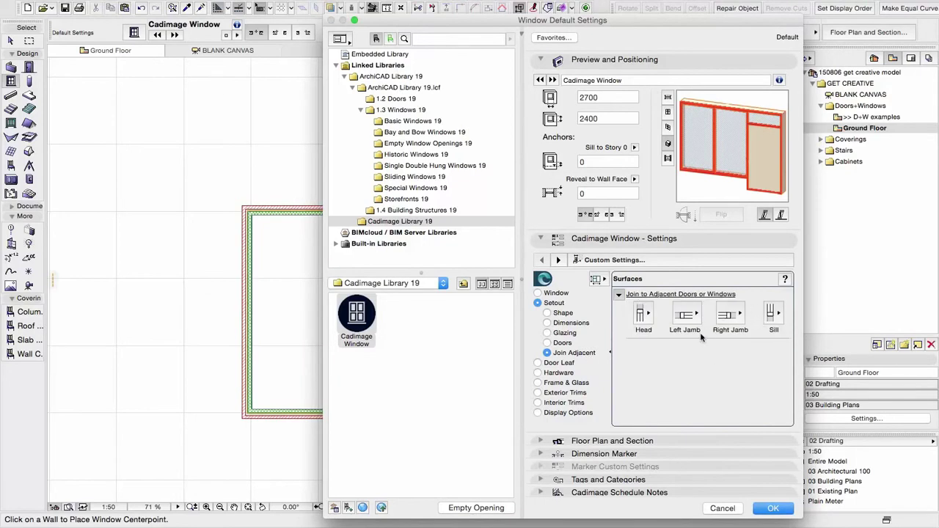
# Choose the panelled 3-V door leaf style.
pyautogui.click(558, 363)
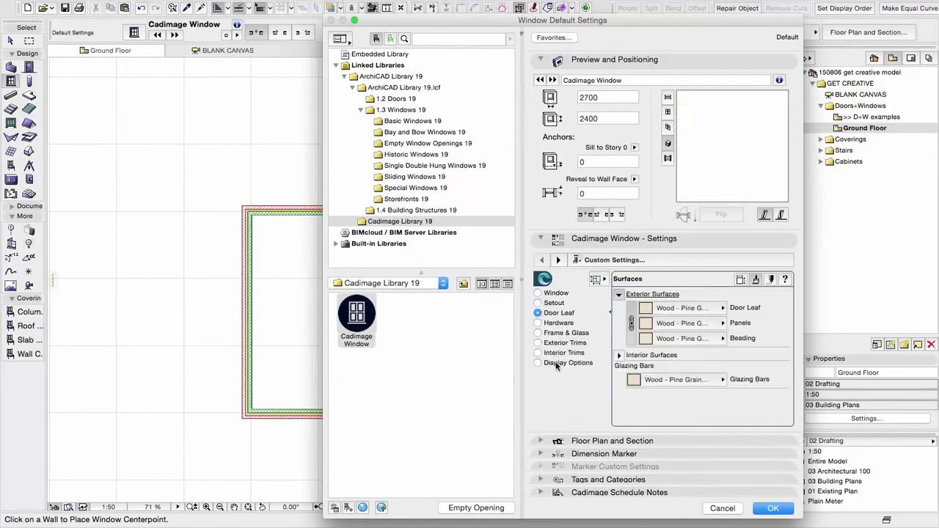
pyautogui.click(742, 280)
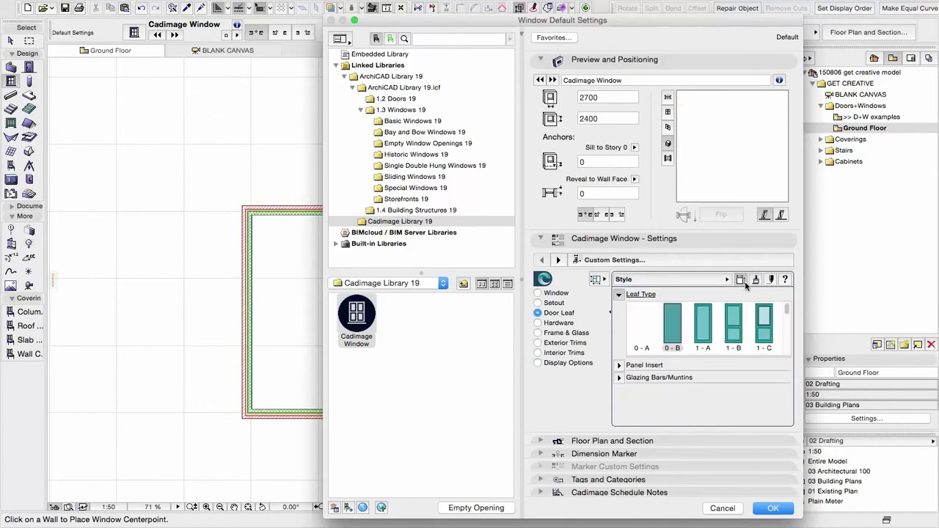
pyautogui.click(759, 336)
pyautogui.scroll(-2, 741, 334)
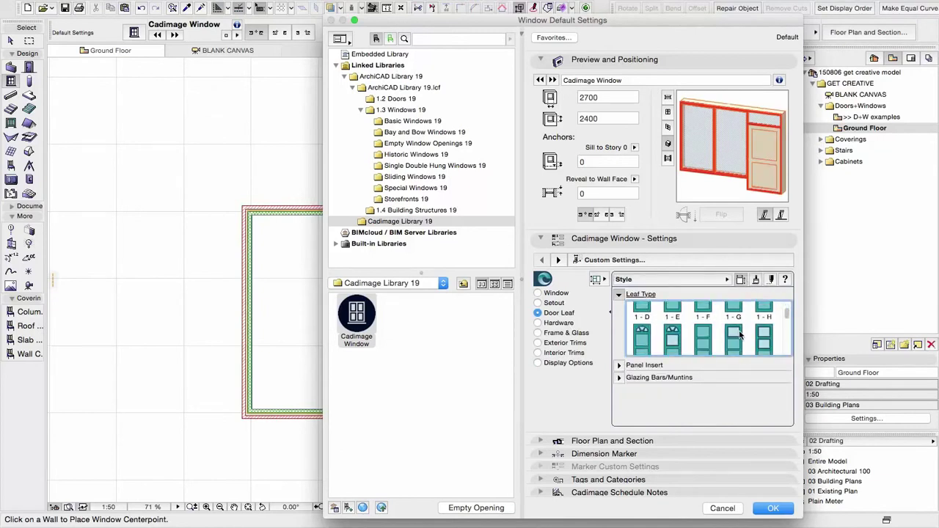
pyautogui.scroll(-5, 737, 330)
pyautogui.click(675, 325)
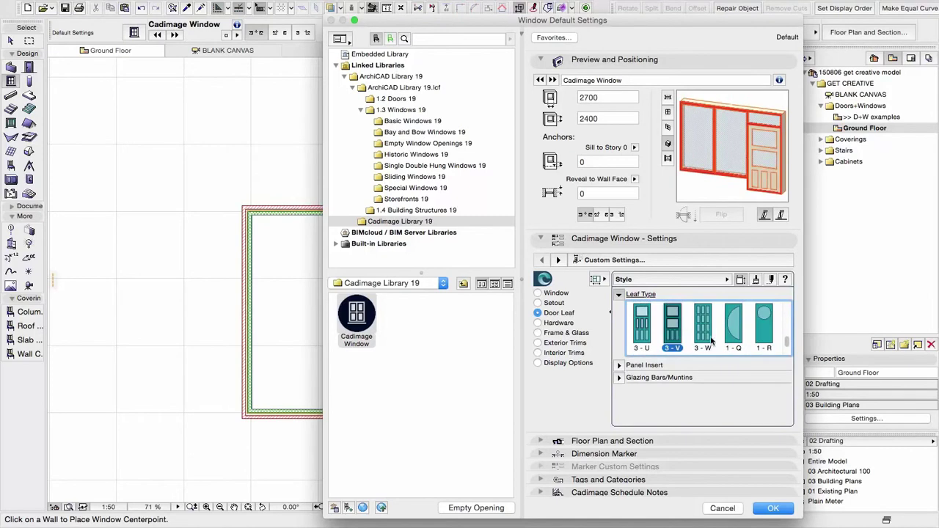
# Check that the four horizontal rail widths are 100 on the door leaf Dimensions page.
pyautogui.click(755, 279)
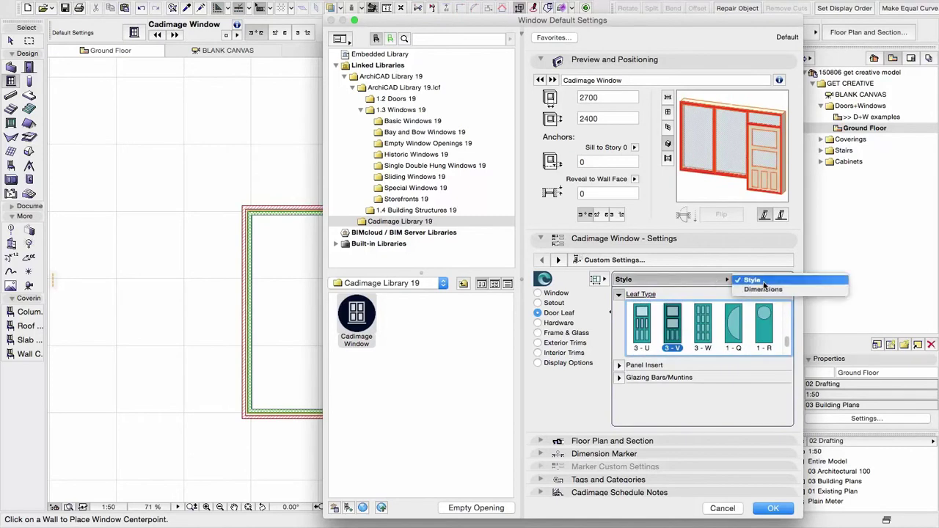
pyautogui.click(773, 292)
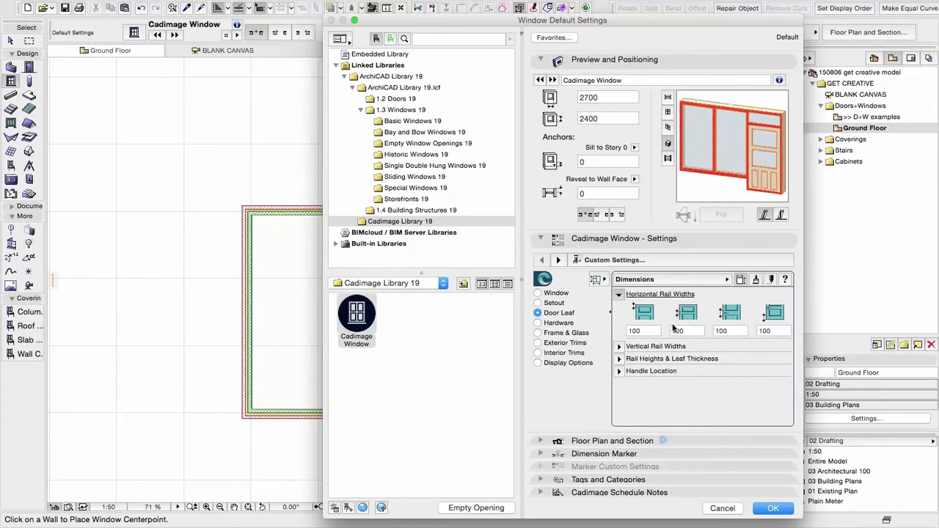
pyautogui.click(652, 330)
pyautogui.click(692, 330)
pyautogui.click(723, 331)
pyautogui.click(763, 330)
# Paint the door leaf Paint - Royal Blue and the panels Paint - Pale Blue.
pyautogui.click(757, 282)
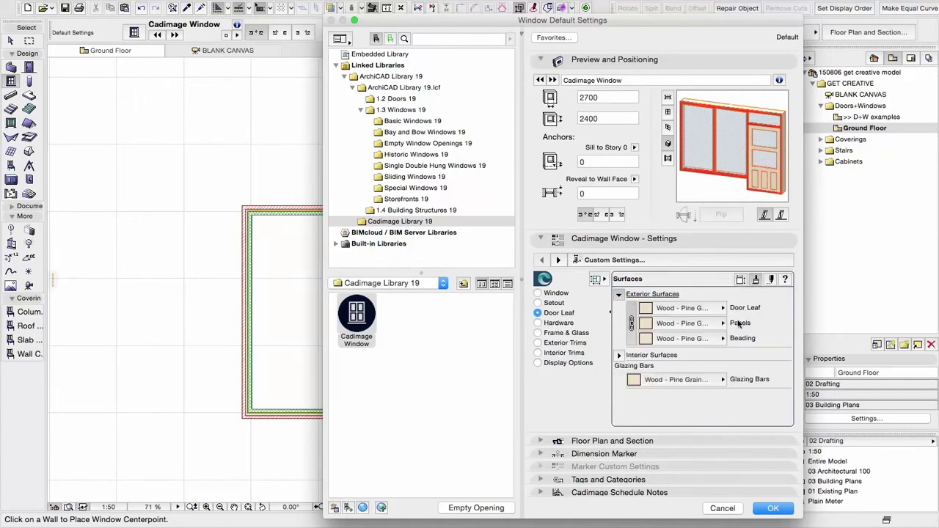
pyautogui.click(677, 308)
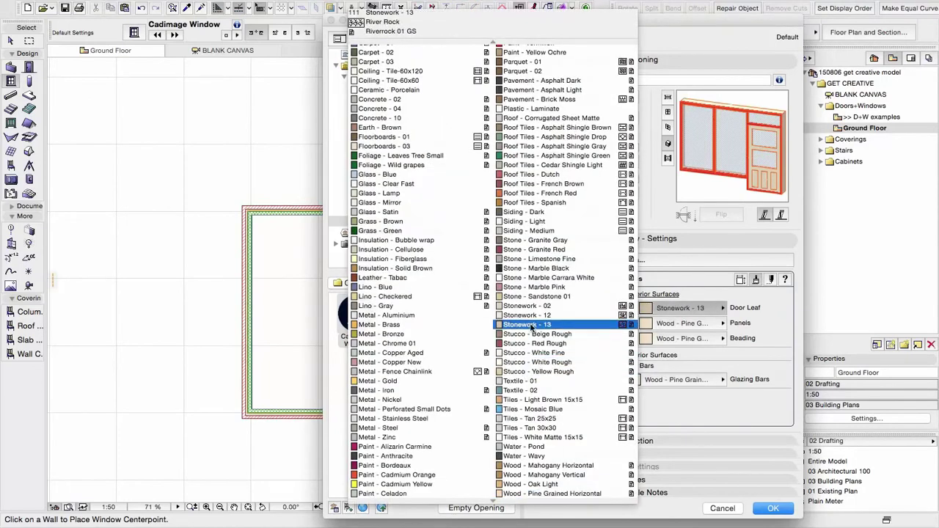
pyautogui.scroll(3, 518, 270)
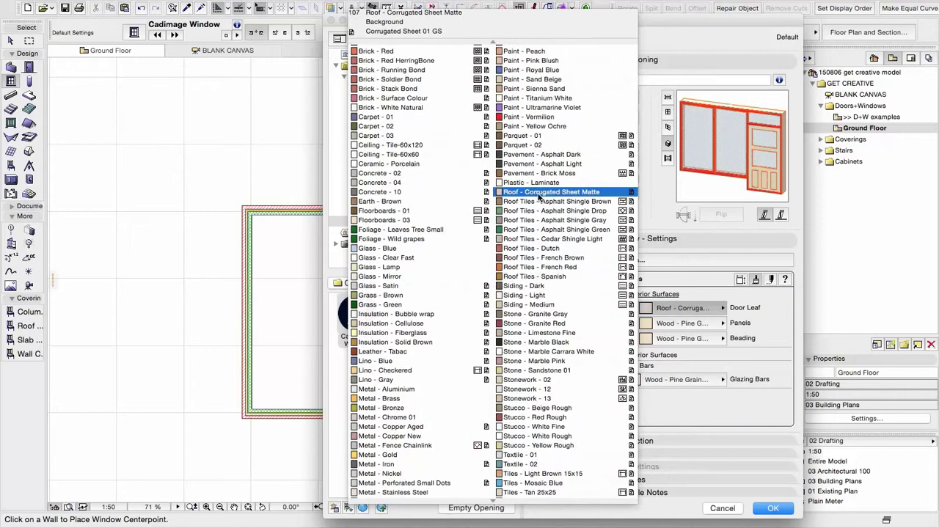
pyautogui.click(529, 69)
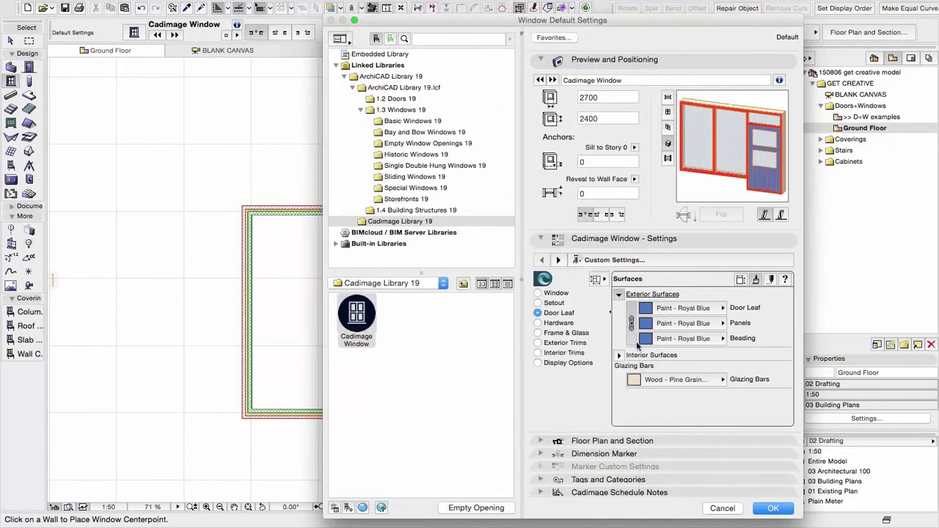
pyautogui.click(655, 325)
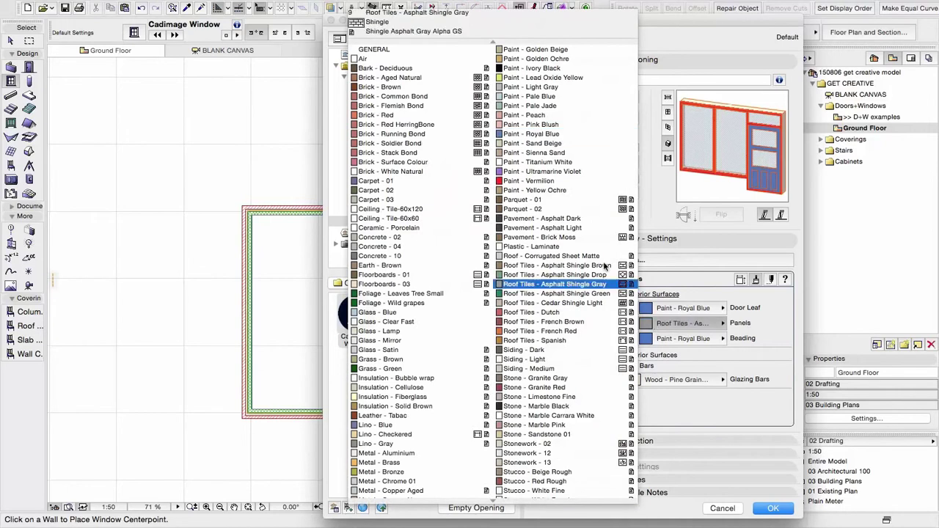
pyautogui.click(546, 101)
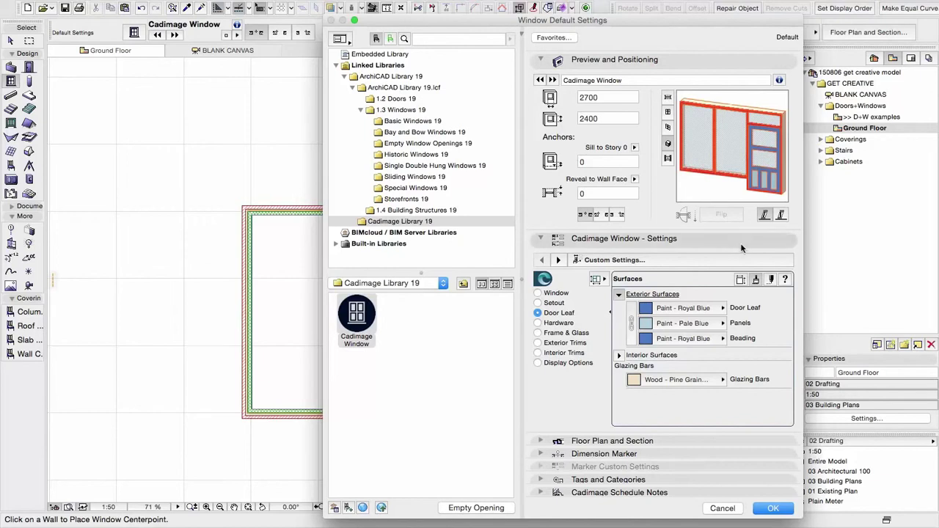
# Give the exterior door handle a Lever style on a Rectangular Plate.
pyautogui.click(551, 324)
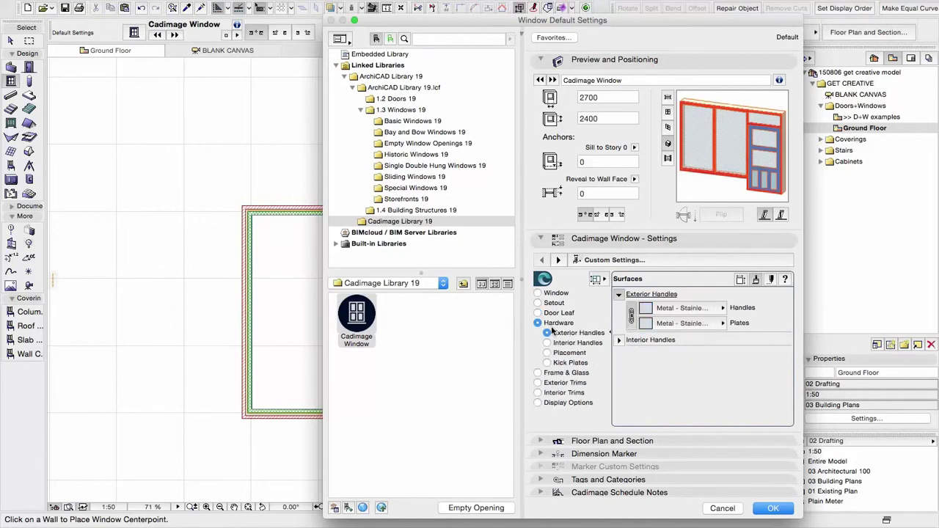
pyautogui.click(741, 279)
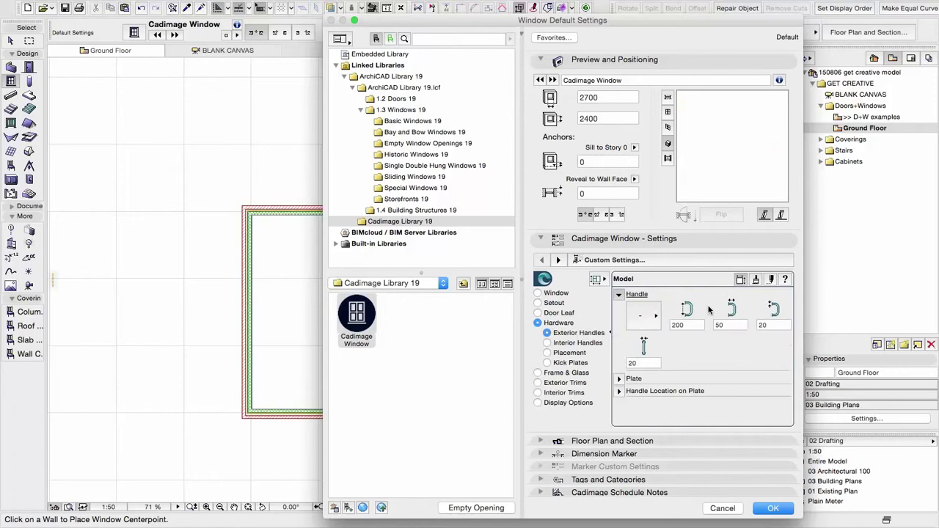
pyautogui.click(658, 317)
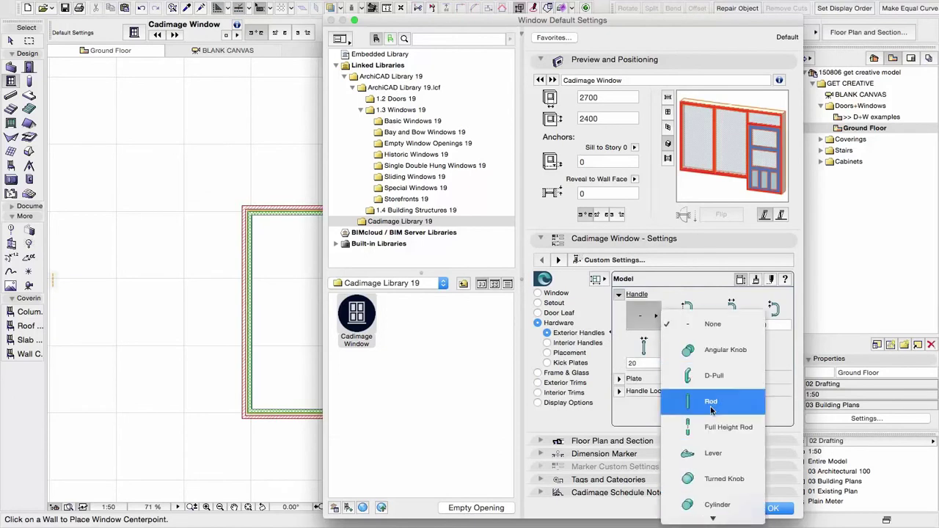
pyautogui.scroll(-1, 698, 422)
pyautogui.click(703, 431)
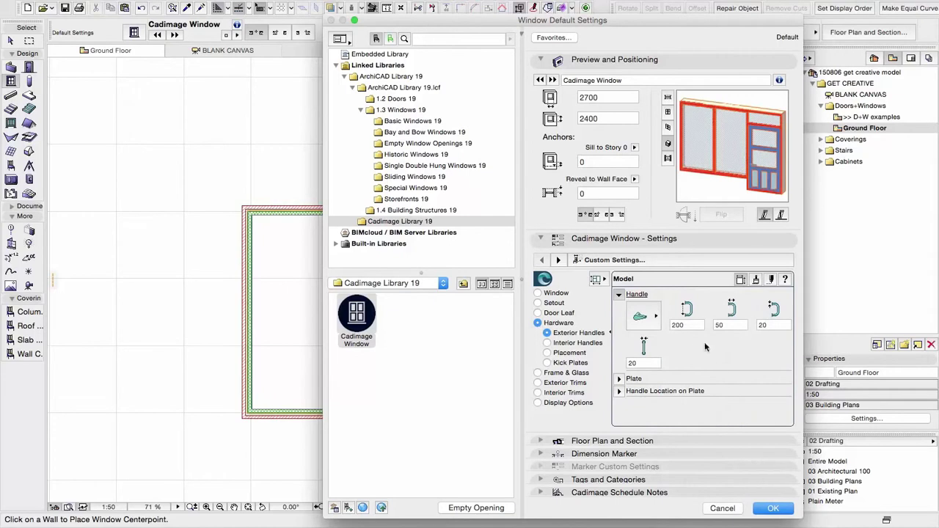
pyautogui.click(619, 379)
pyautogui.click(653, 339)
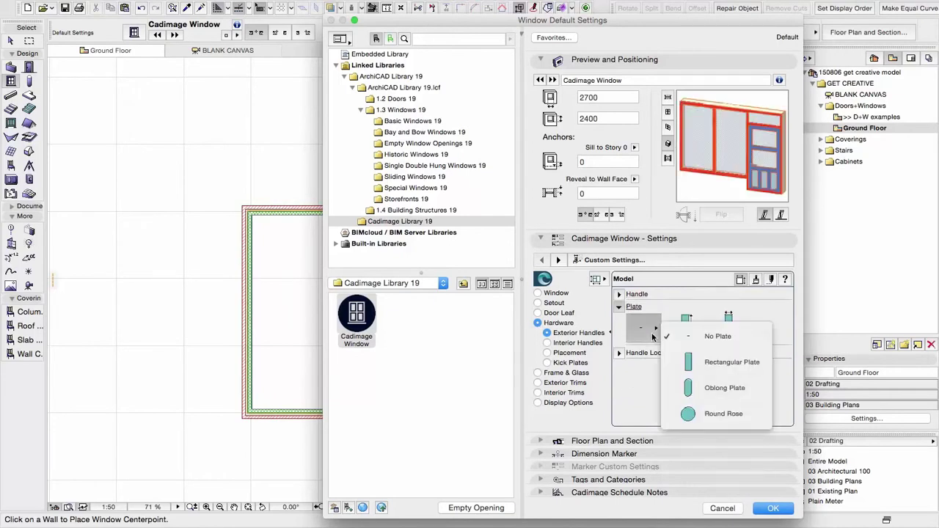
pyautogui.click(701, 361)
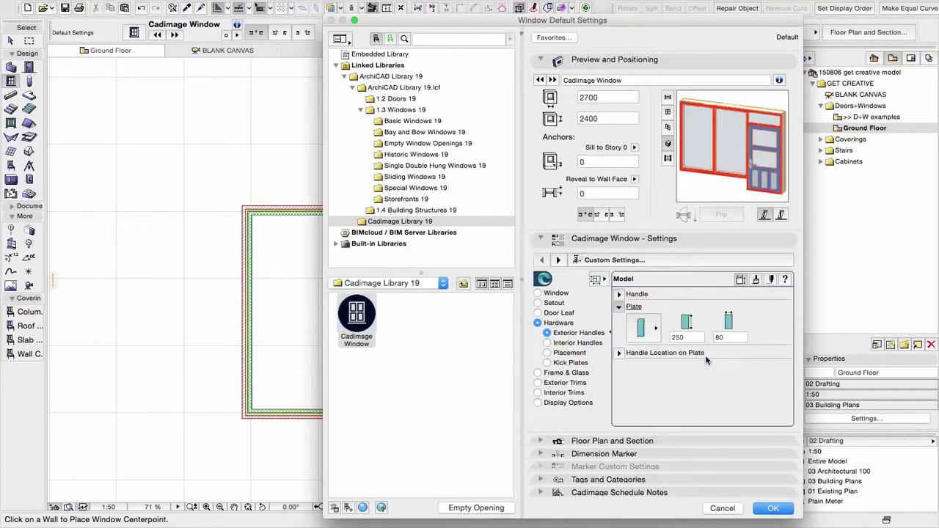
# Place the handle at Top of Plate, then review interior handle, placement and kick plate pages.
pyautogui.click(619, 354)
pyautogui.click(644, 340)
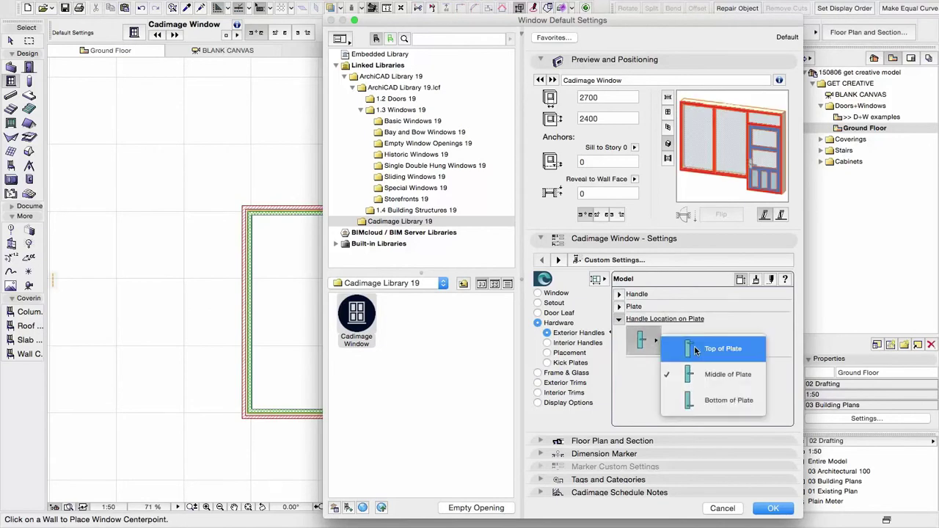
pyautogui.click(710, 350)
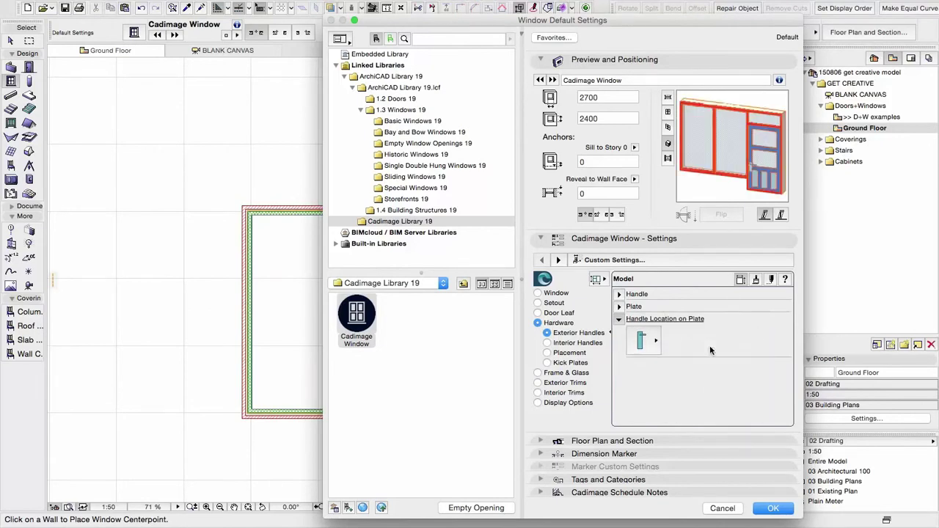
pyautogui.click(576, 343)
pyautogui.click(570, 353)
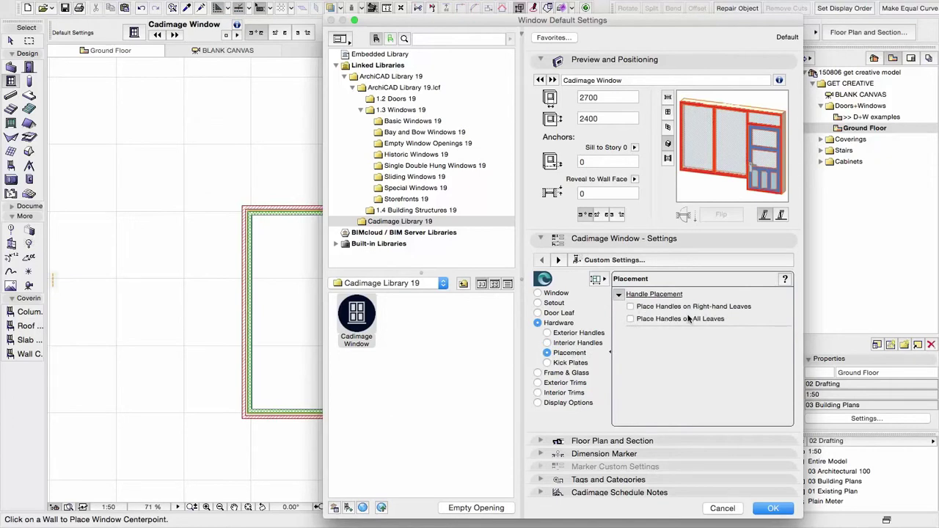
pyautogui.click(578, 363)
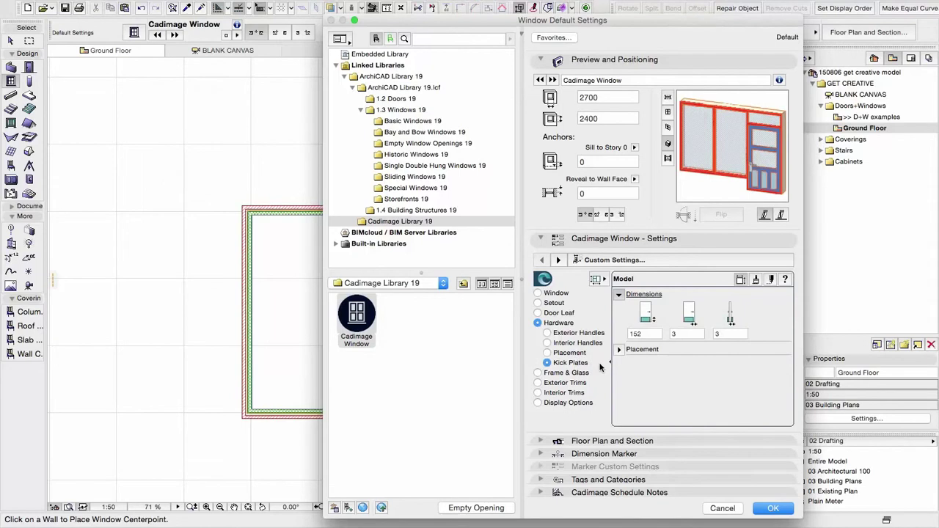
# Review the main frame, timber sill, extension and inner frame settings.
pyautogui.click(579, 373)
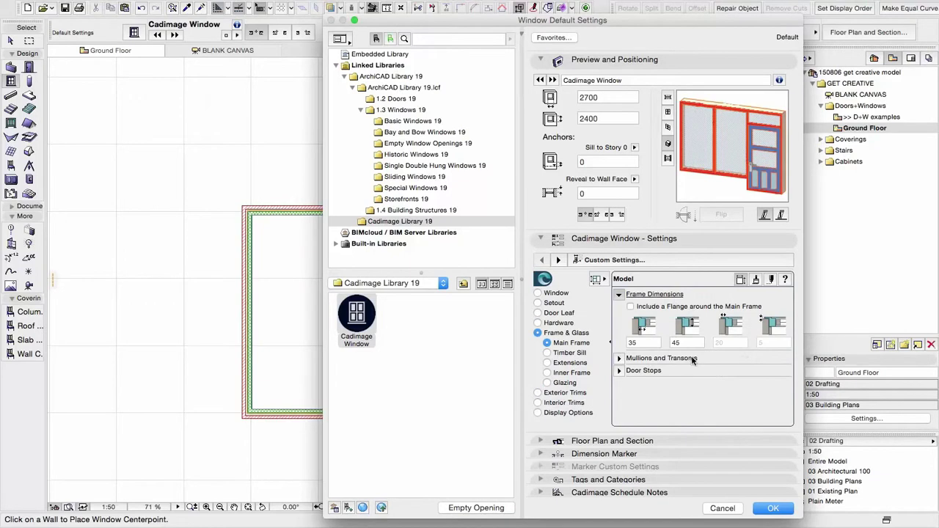
pyautogui.click(579, 355)
pyautogui.click(571, 363)
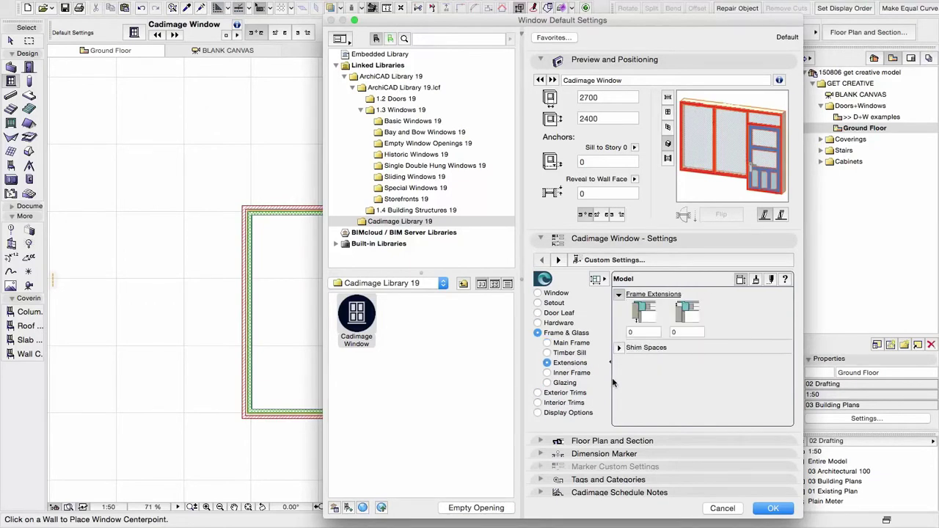
pyautogui.click(576, 374)
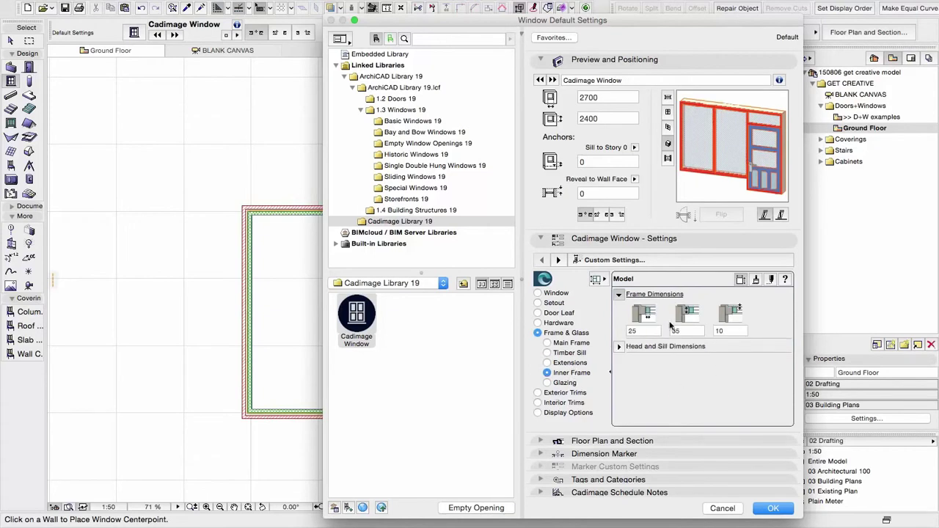
# Set the glazing's glass pane count to 3.
pyautogui.click(562, 382)
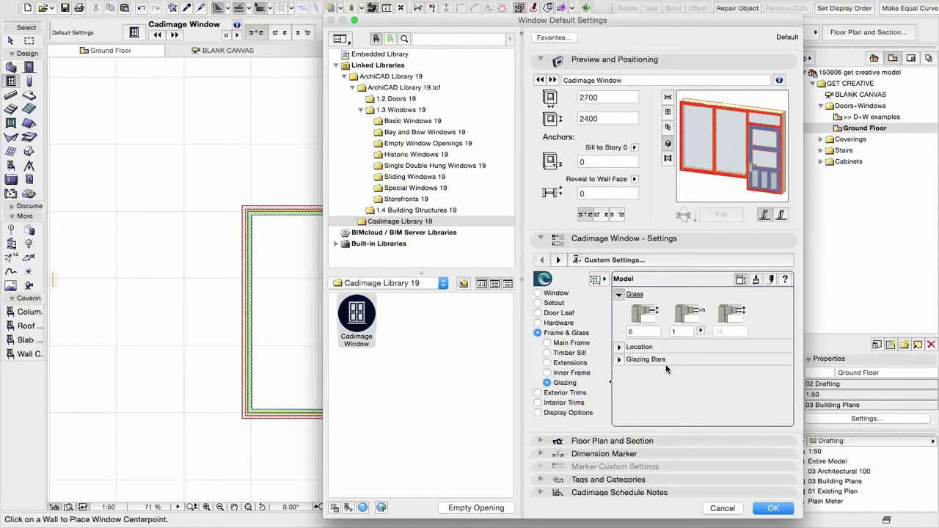
pyautogui.click(700, 331)
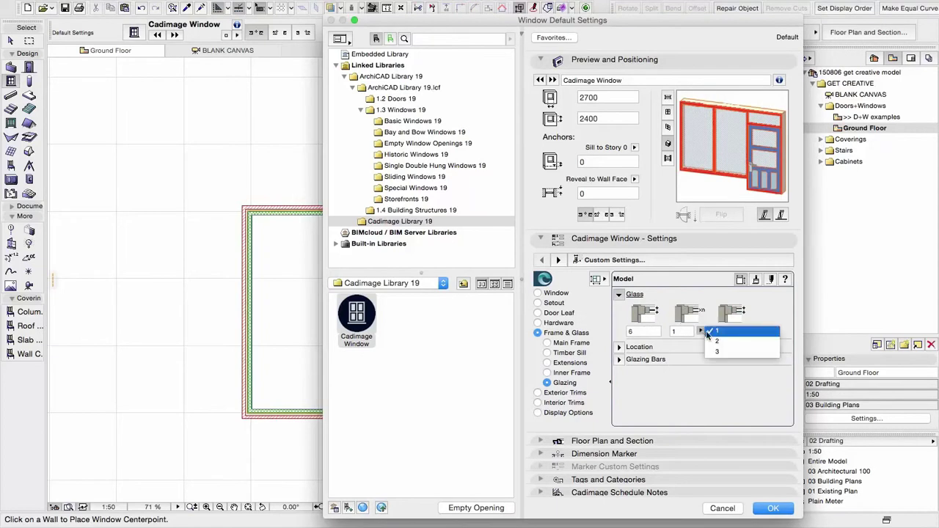
pyautogui.click(717, 341)
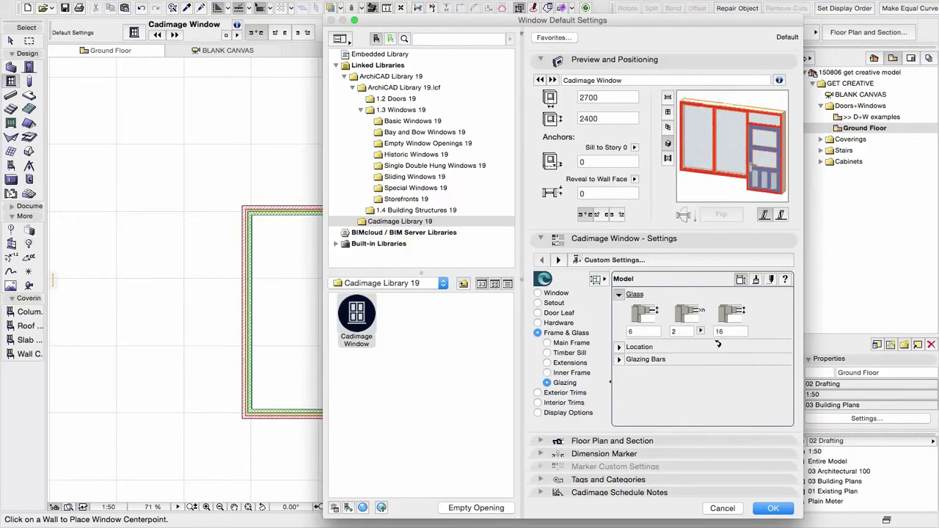
pyautogui.click(698, 332)
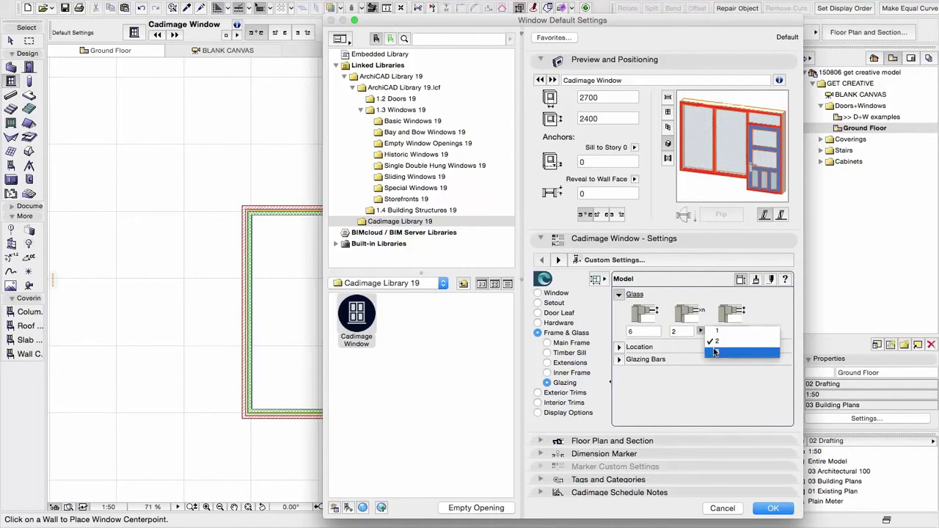
pyautogui.click(715, 348)
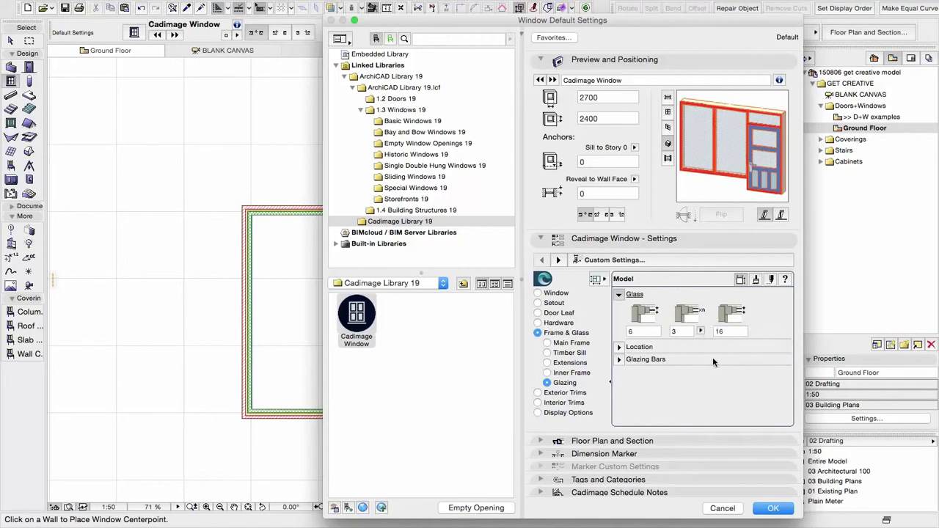
# Check the exterior trim profile list, leaving it at No Exterior Trim.
pyautogui.click(565, 343)
pyautogui.click(636, 323)
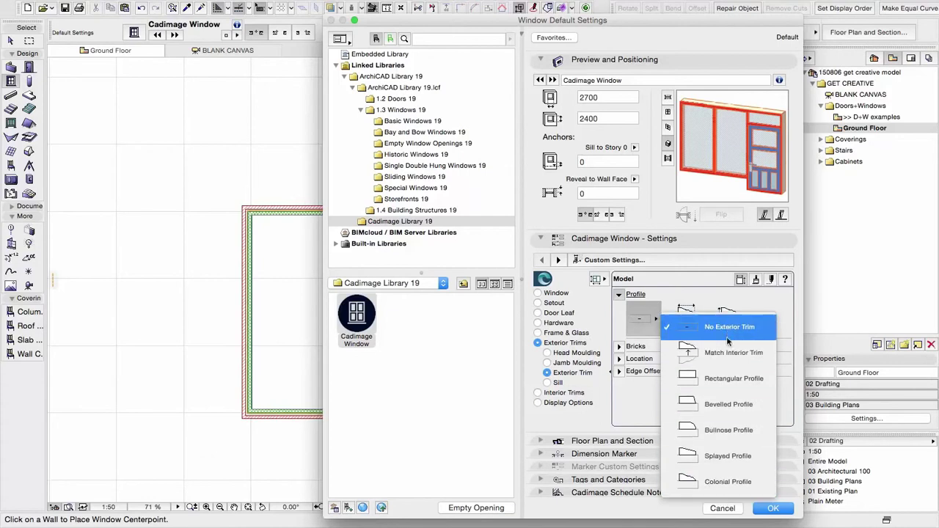
pyautogui.click(624, 399)
# Review the head, jamb moulding, sill and interior trim settings, then show the Plan View display options.
pyautogui.click(583, 354)
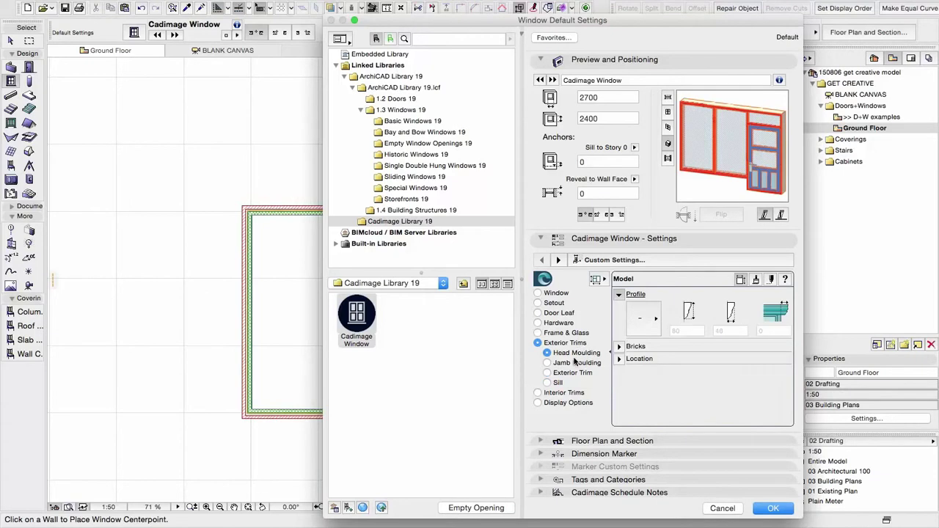
pyautogui.click(585, 363)
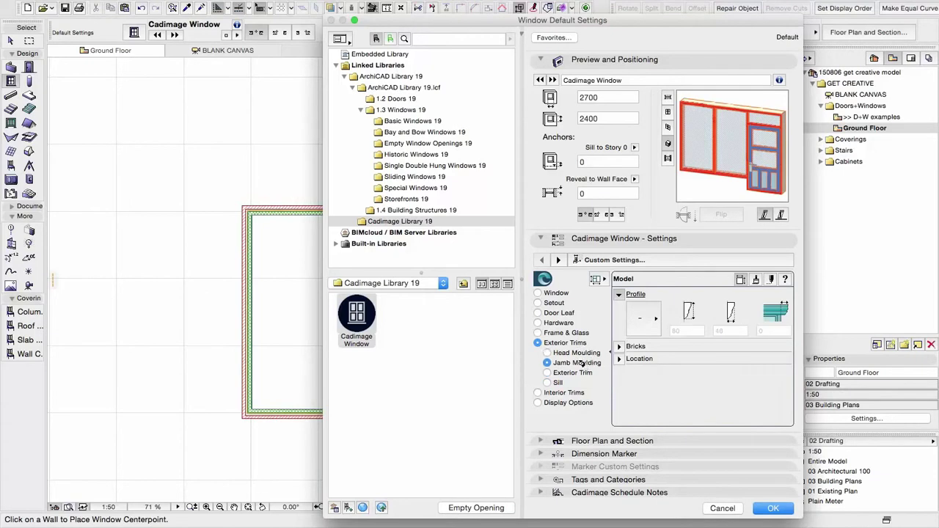
pyautogui.click(548, 383)
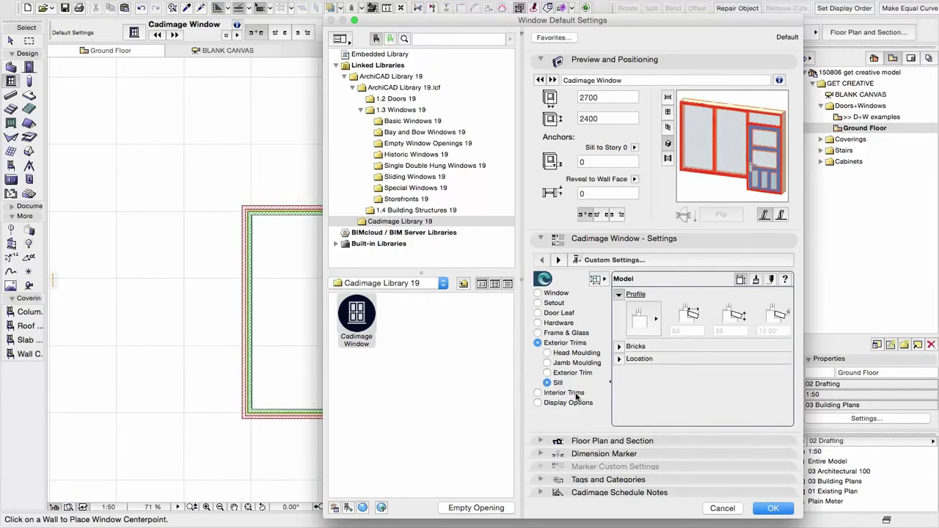
pyautogui.click(555, 395)
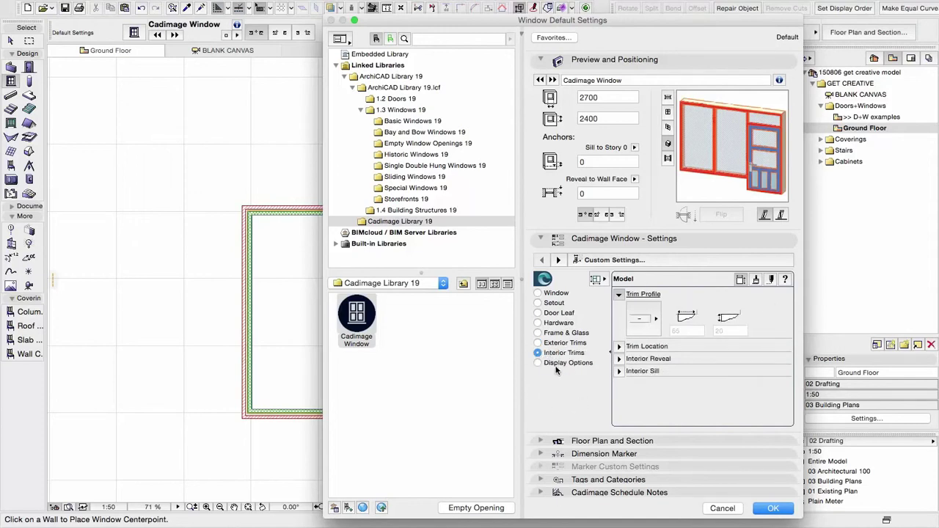
pyautogui.click(555, 364)
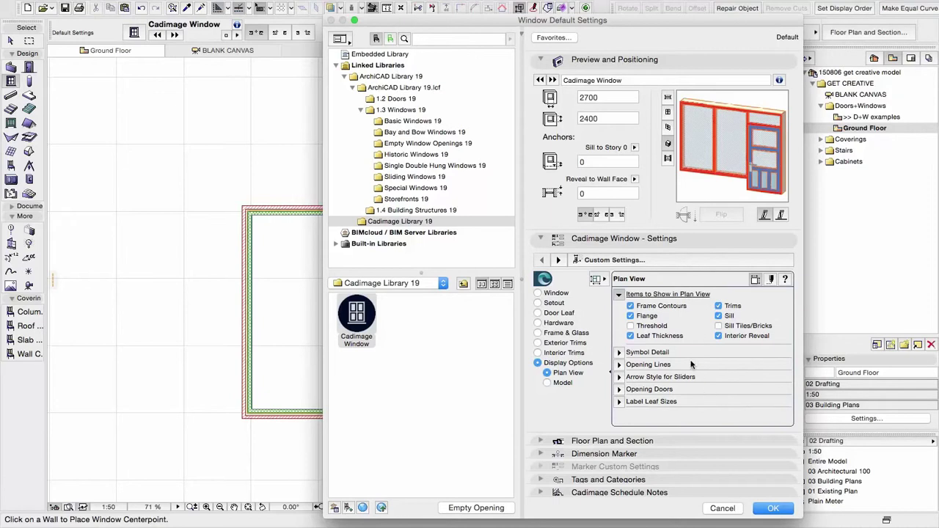
# Place the Cadimage window centred in the left ground-floor wall, set its opening side, and view it in the BLANK CANVAS 3D view.
pyautogui.click(774, 508)
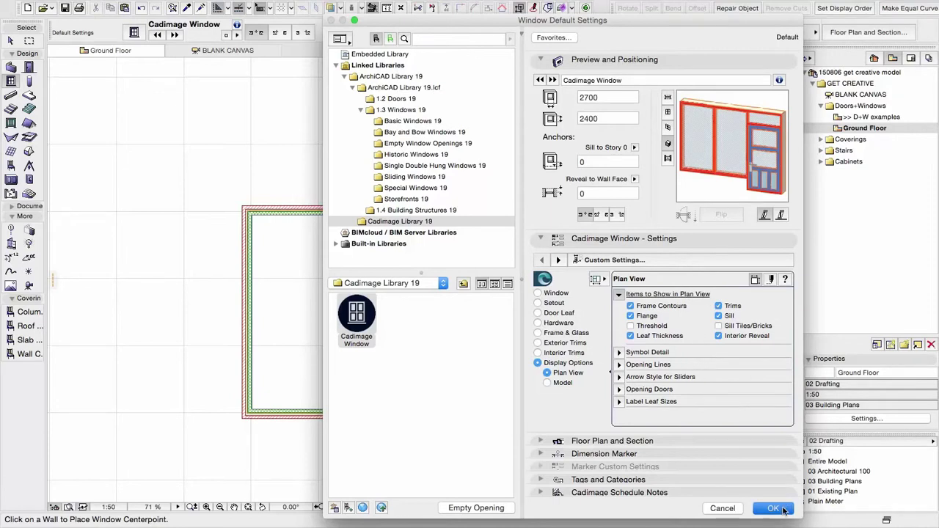
pyautogui.click(250, 311)
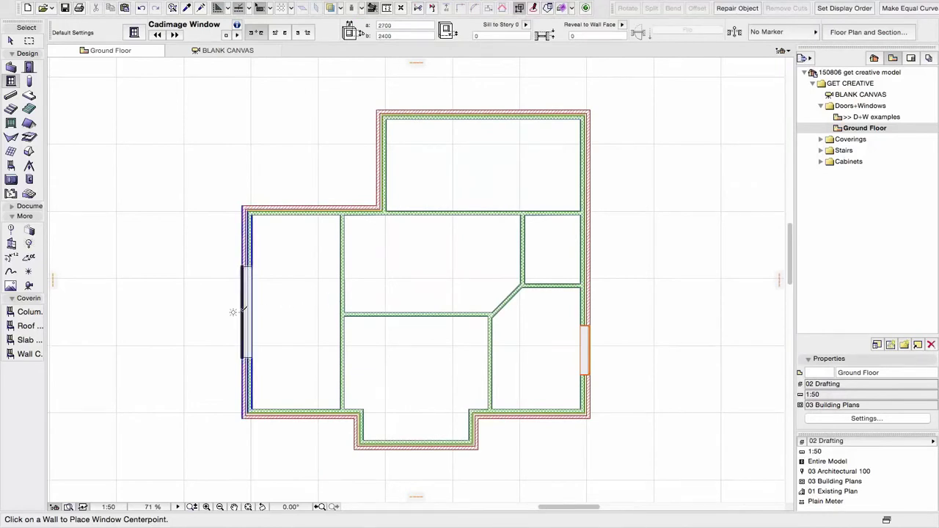
pyautogui.click(233, 312)
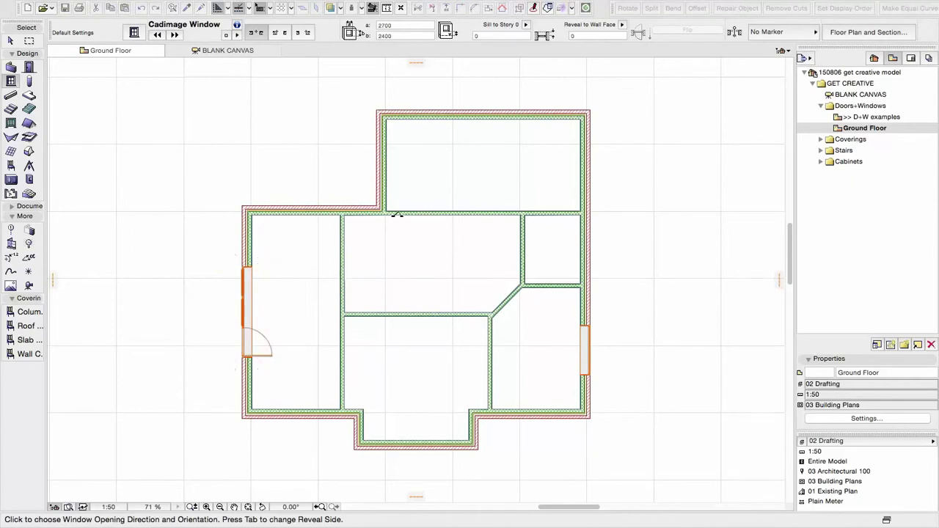
pyautogui.click(394, 214)
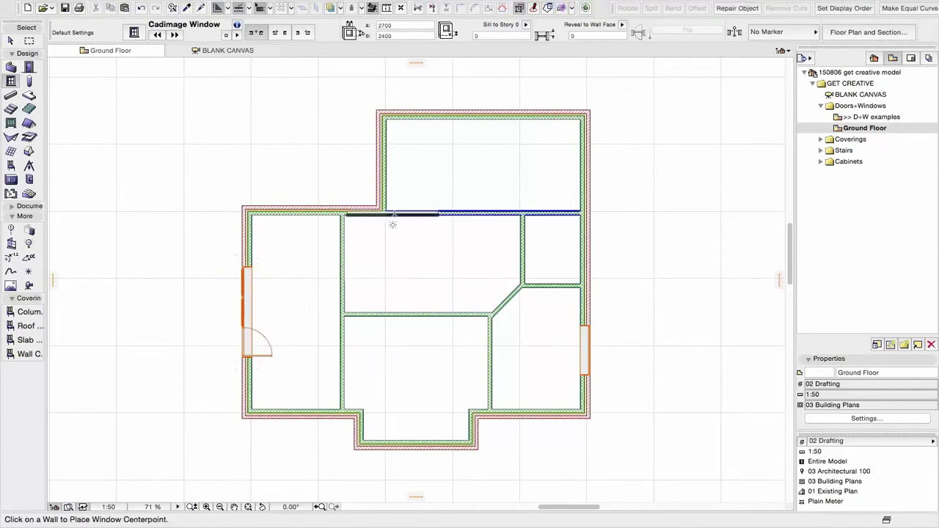
pyautogui.doubleClick(874, 95)
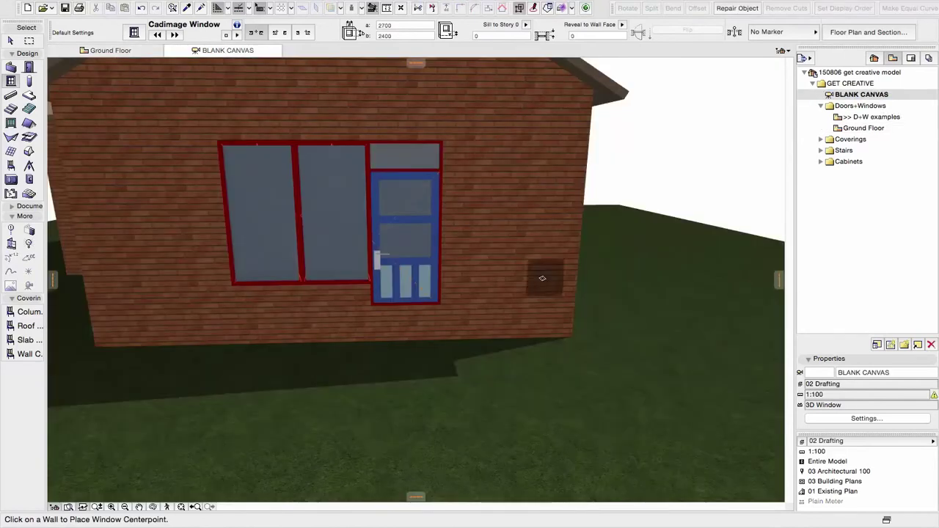
# In the placed window's Setout > Shape settings, change the third sill step from 300 to 0.
pyautogui.doubleClick(400, 235)
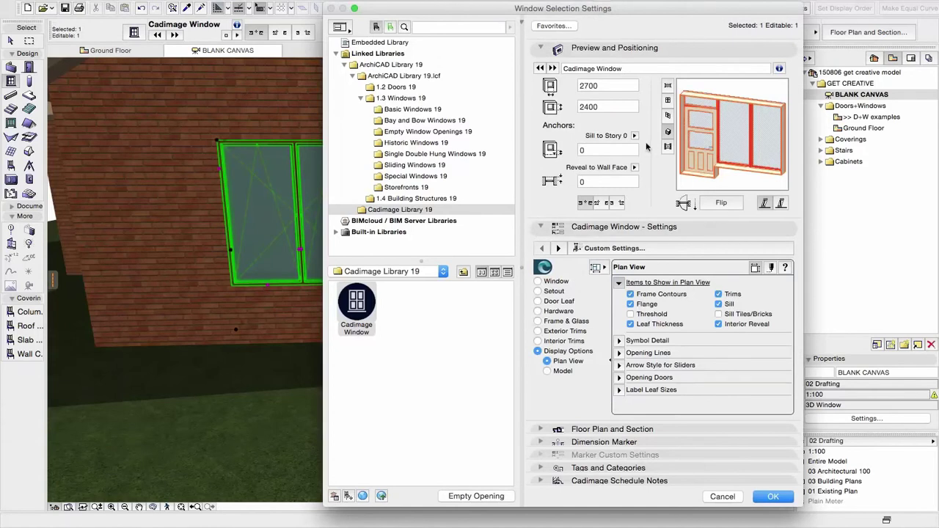
pyautogui.click(554, 291)
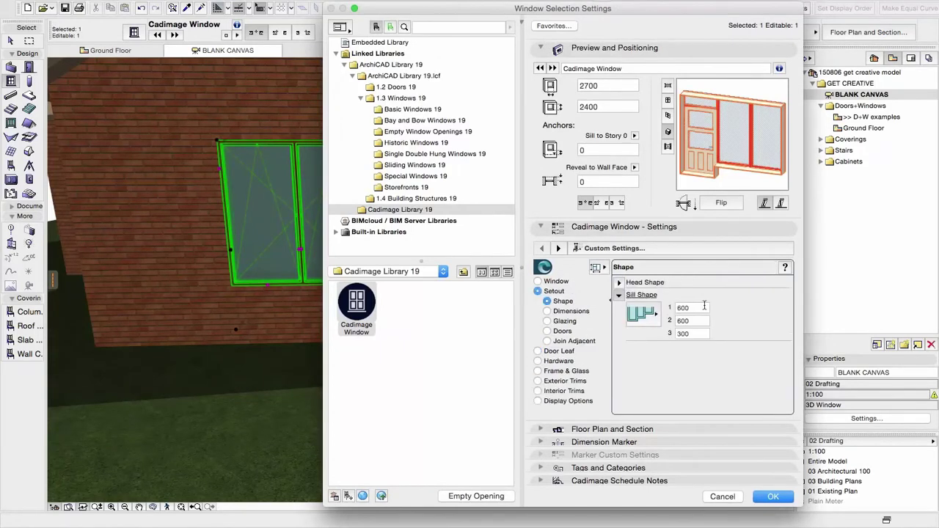
pyautogui.click(693, 308)
pyautogui.click(690, 334)
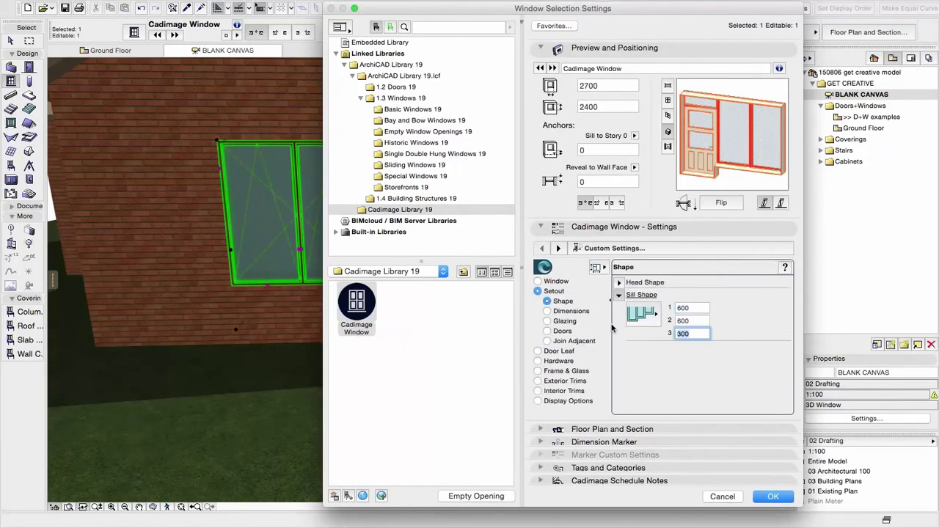
pyautogui.write('0')
pyautogui.press('Return')
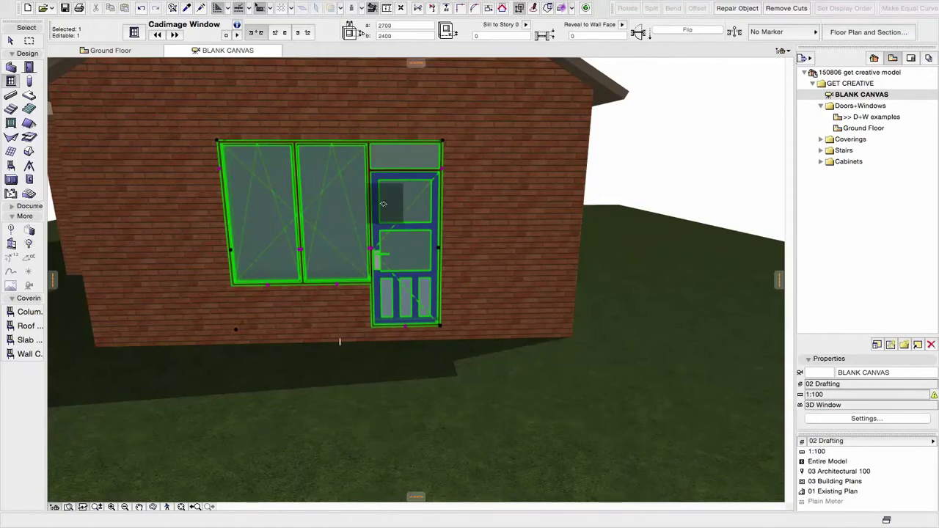
# Raise the middle panel's sill step to about 995 and stretch the transom above the door taller.
pyautogui.click(336, 283)
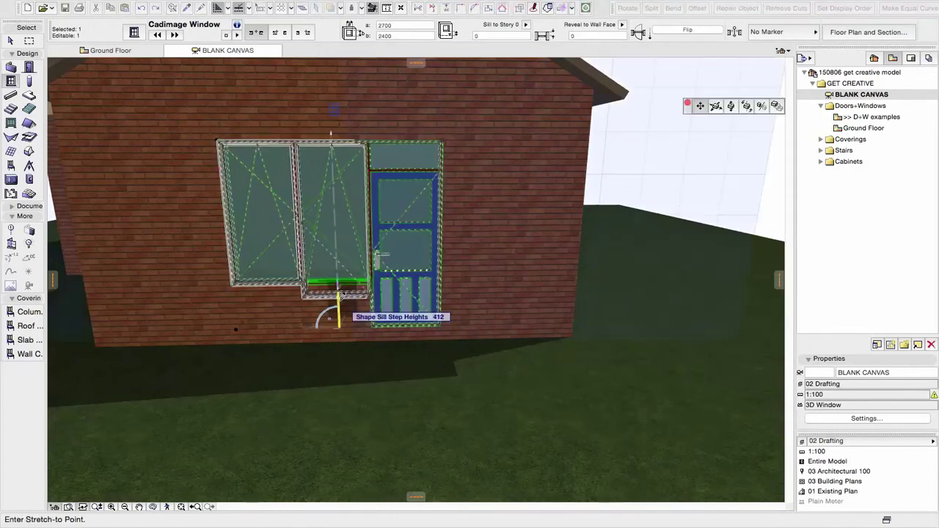
pyautogui.click(340, 305)
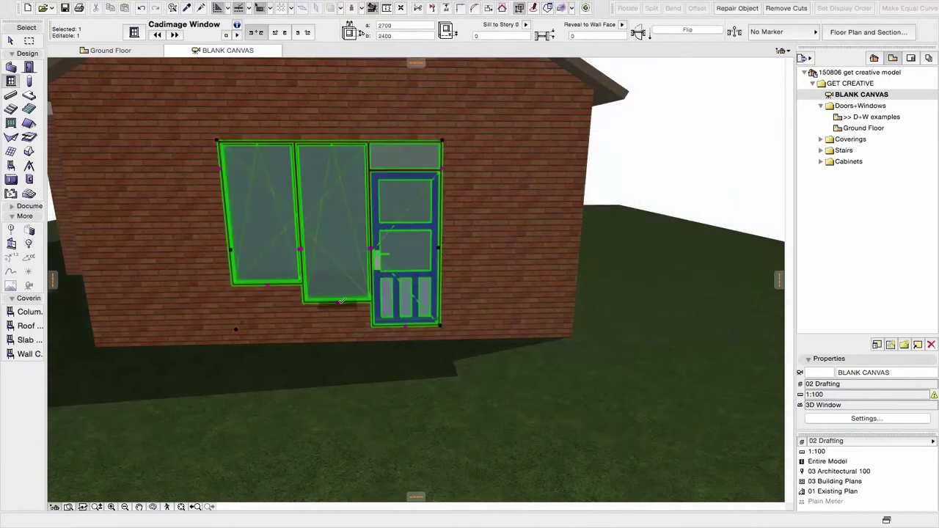
pyautogui.click(338, 266)
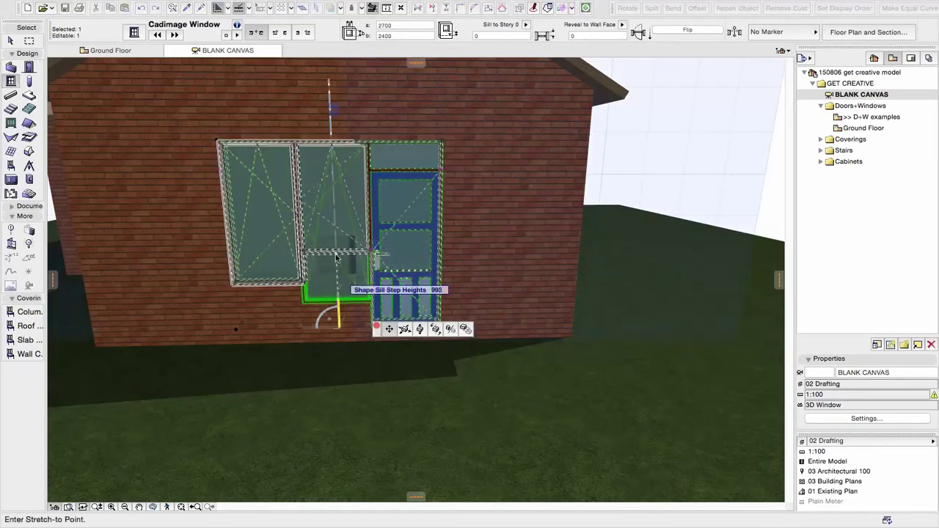
pyautogui.click(338, 251)
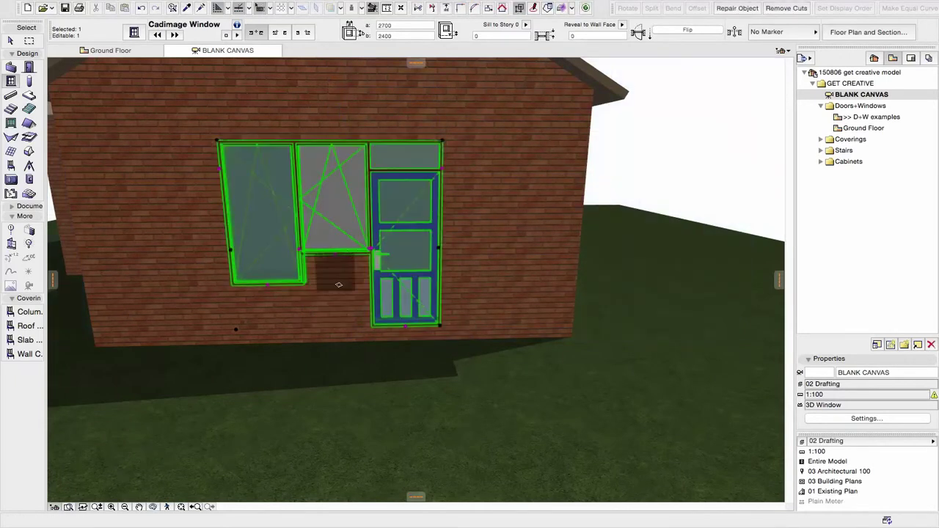
pyautogui.click(219, 143)
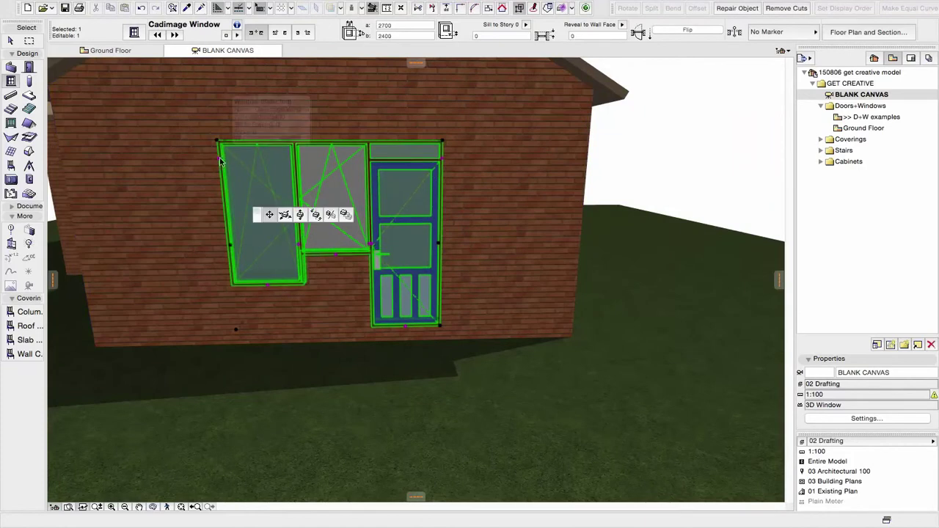
pyautogui.click(218, 174)
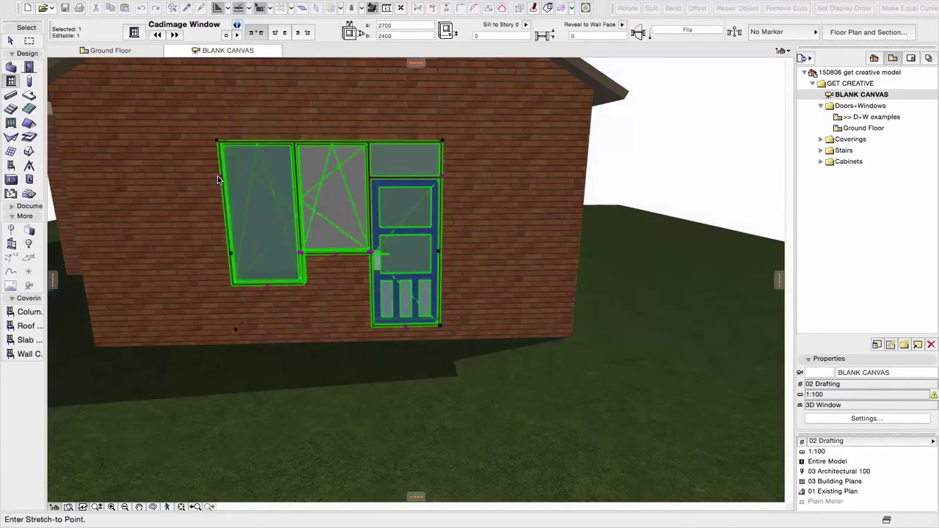